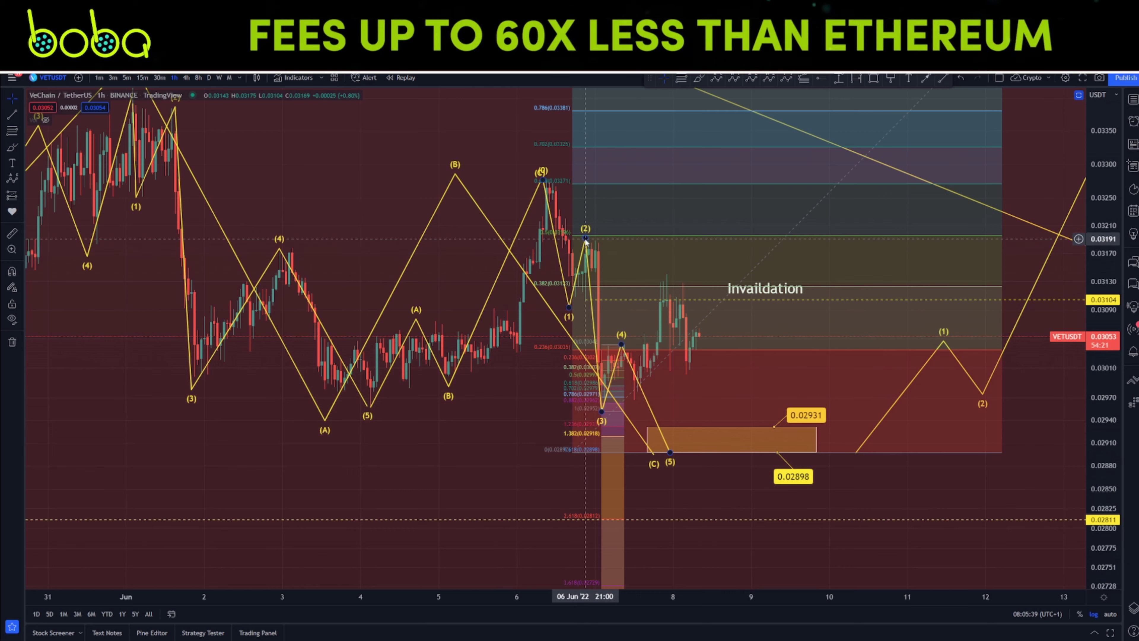
# - Delete the five-wave count falling from the 6 June high and draw an ABC correction through 0.03272, 0.03095, 0.03189 and the 7 June low
pyautogui.click(586, 252)
pyautogui.press('Delete')
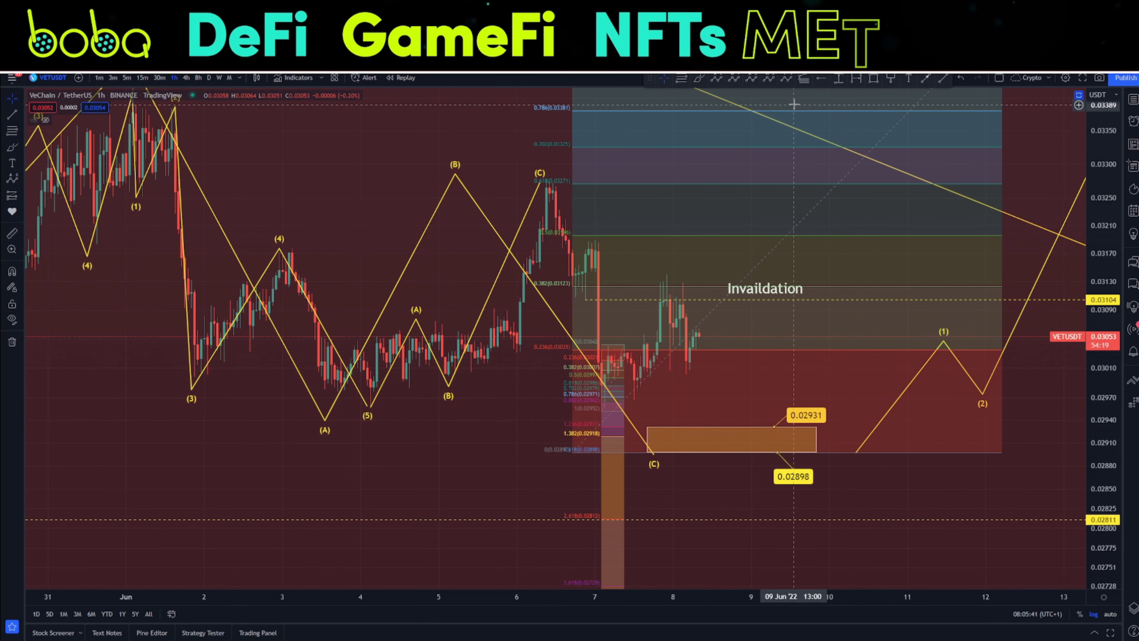
pyautogui.click(543, 183)
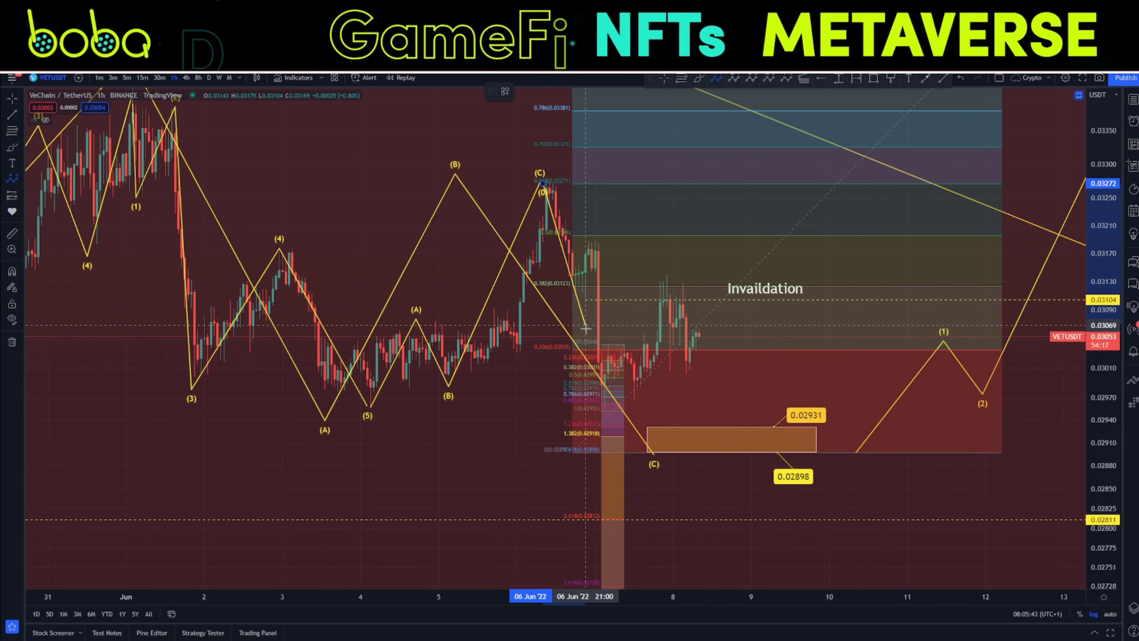
pyautogui.click(573, 306)
pyautogui.click(595, 240)
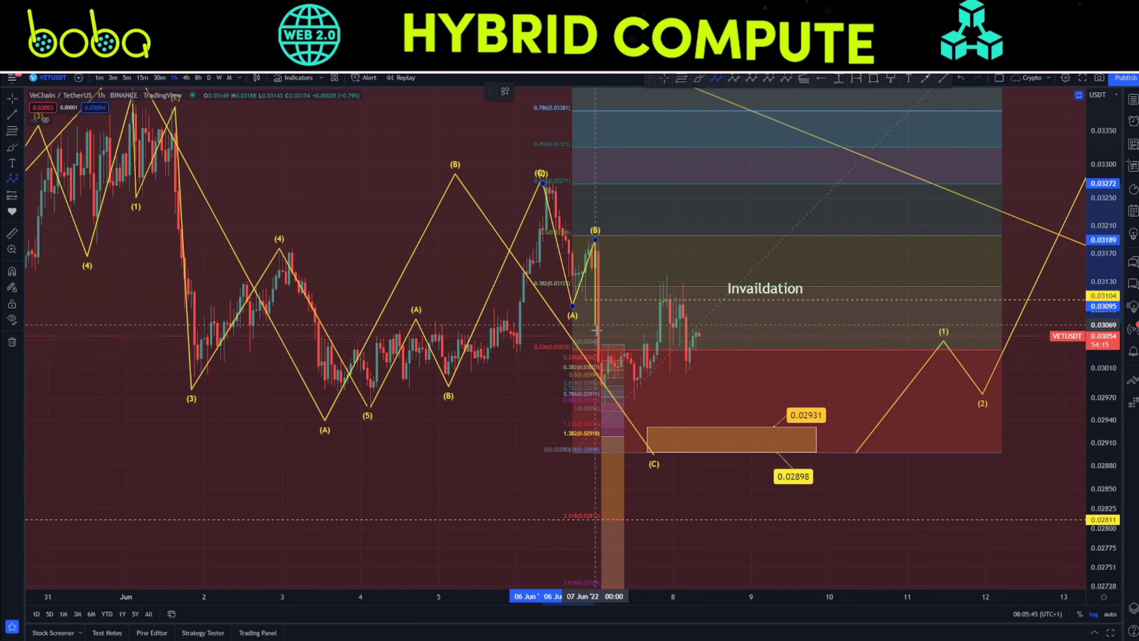
pyautogui.click(602, 410)
pyautogui.click(685, 402)
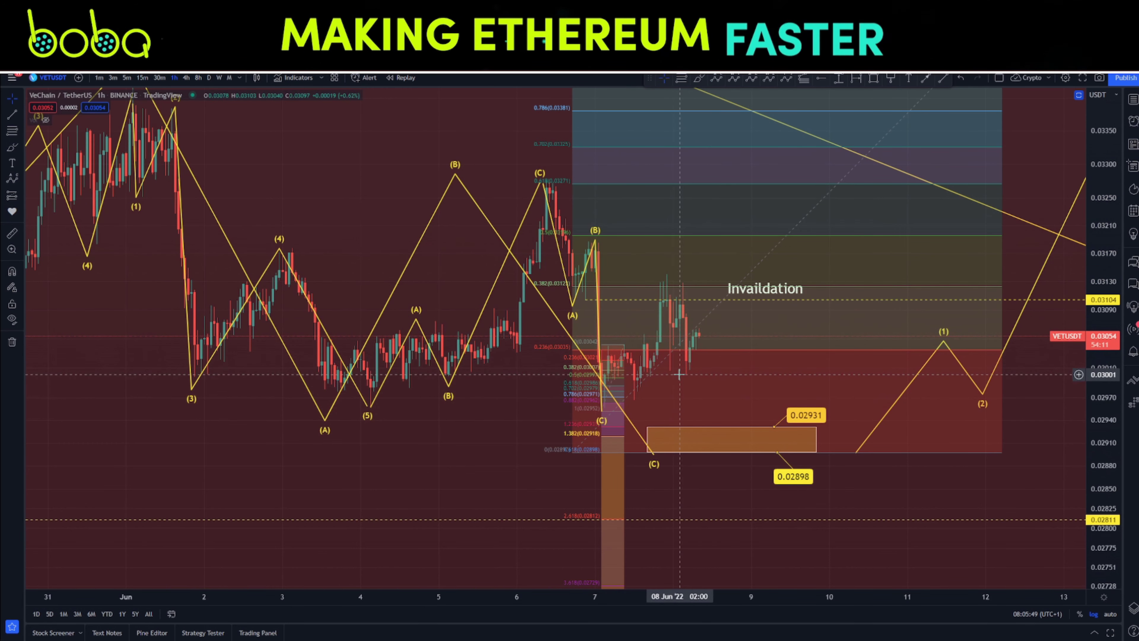
# - Draw a rising ABC correction from the 7 June low through the two small intermediate swings up to the following high
pyautogui.click(717, 79)
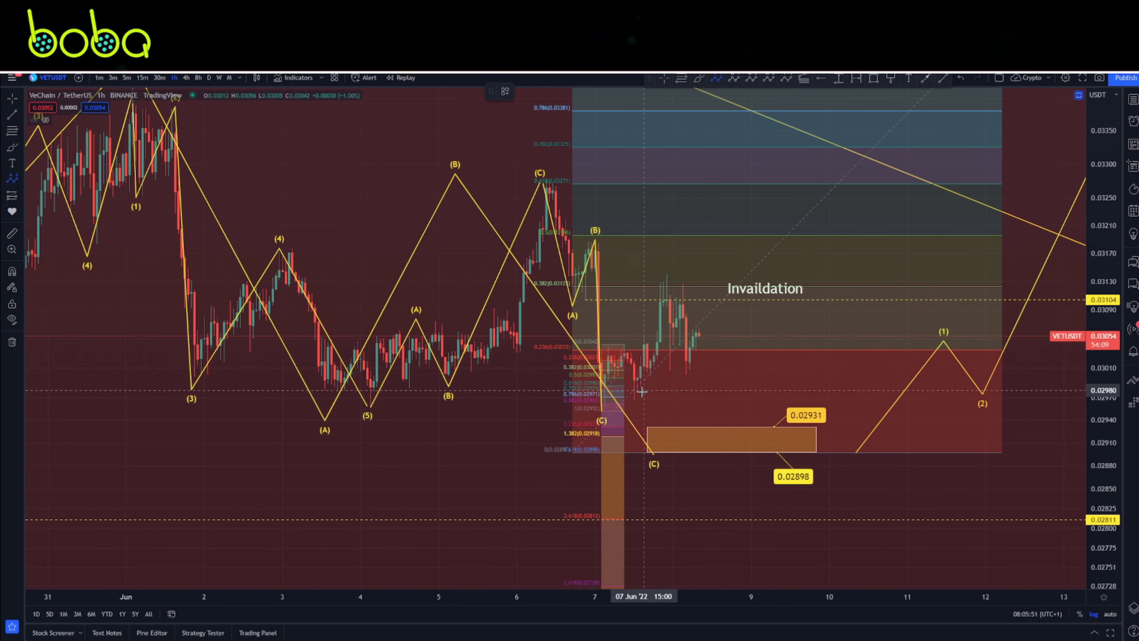
pyautogui.click(602, 413)
pyautogui.click(621, 341)
pyautogui.click(634, 401)
pyautogui.click(667, 271)
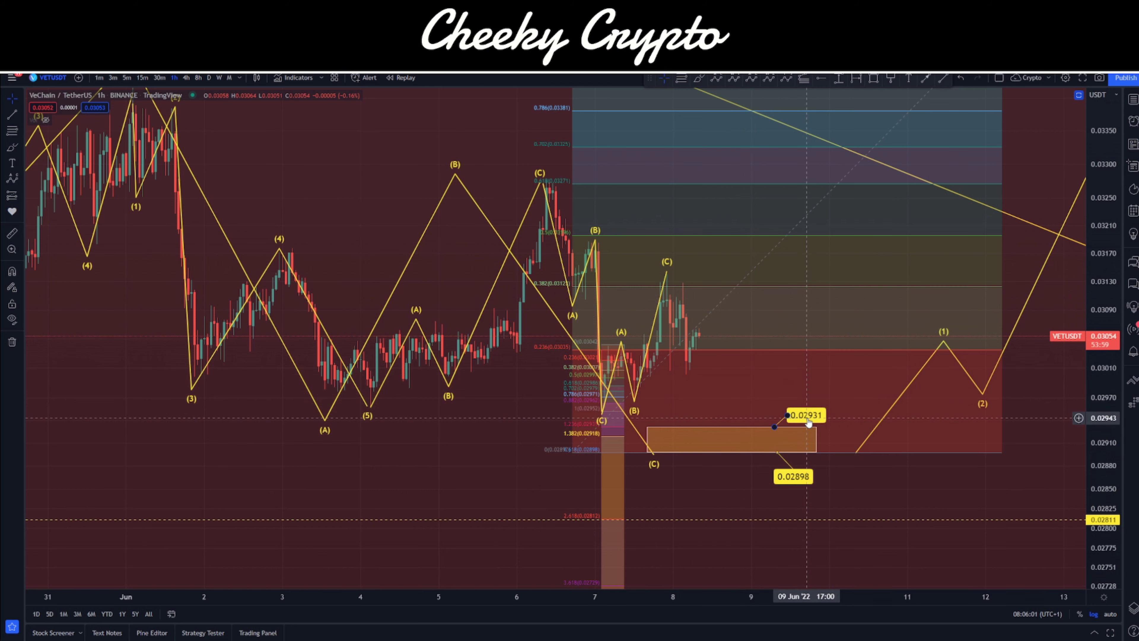
# - Delete the narrow Fibonacci drawing at the 7 June low, the "Invaildation" label and the 0.03104 horizontal ray
pyautogui.click(621, 345)
pyautogui.press('Delete')
pyautogui.moveTo(780, 382); pyautogui.dragTo(773, 403)
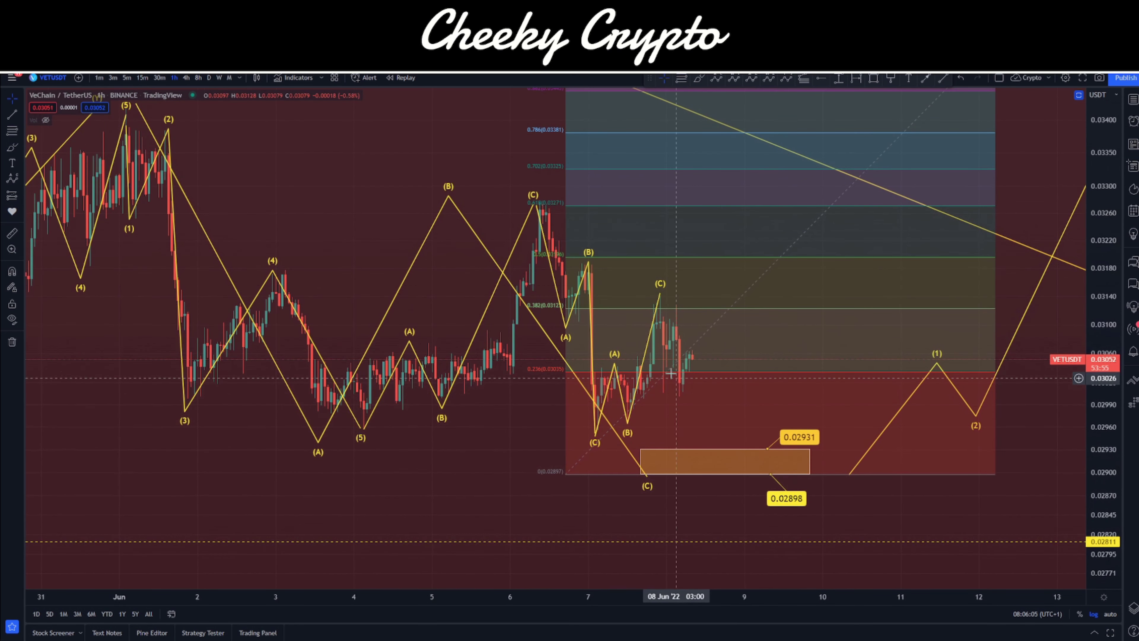
# - Replace the five-wave count from the 1 June high with a WXYXZ pattern through 0.03418, 0.03253, 0.03385, 0.02993, 0.03178 and the final low
pyautogui.scroll(-5, 504, 389)
pyautogui.moveTo(703, 469); pyautogui.dragTo(590, 480)
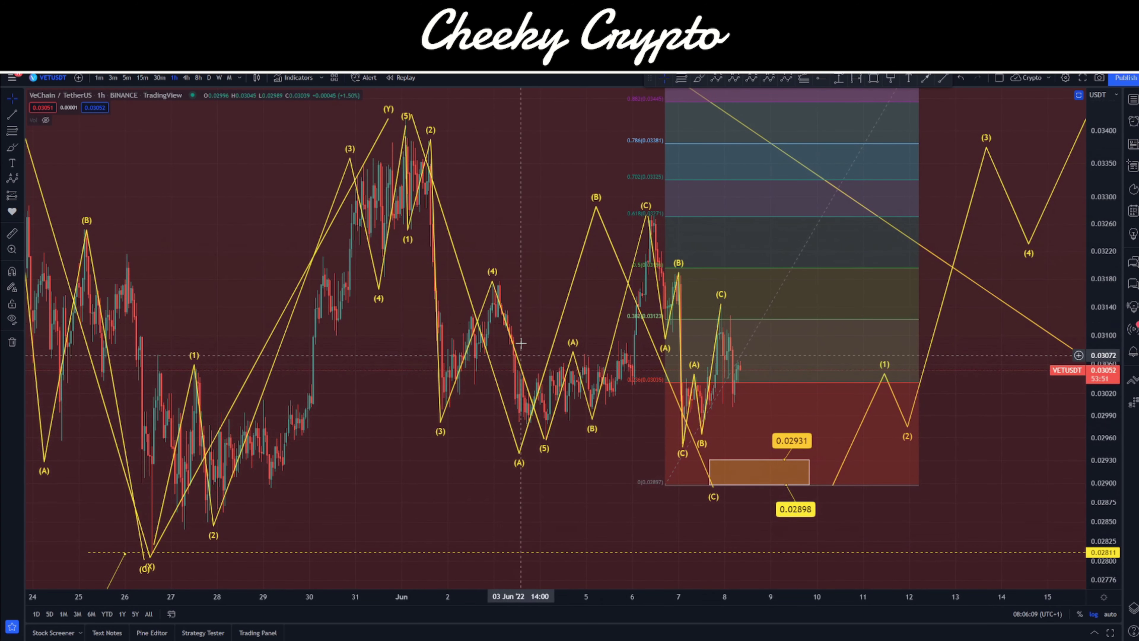
pyautogui.moveTo(534, 285); pyautogui.dragTo(588, 262)
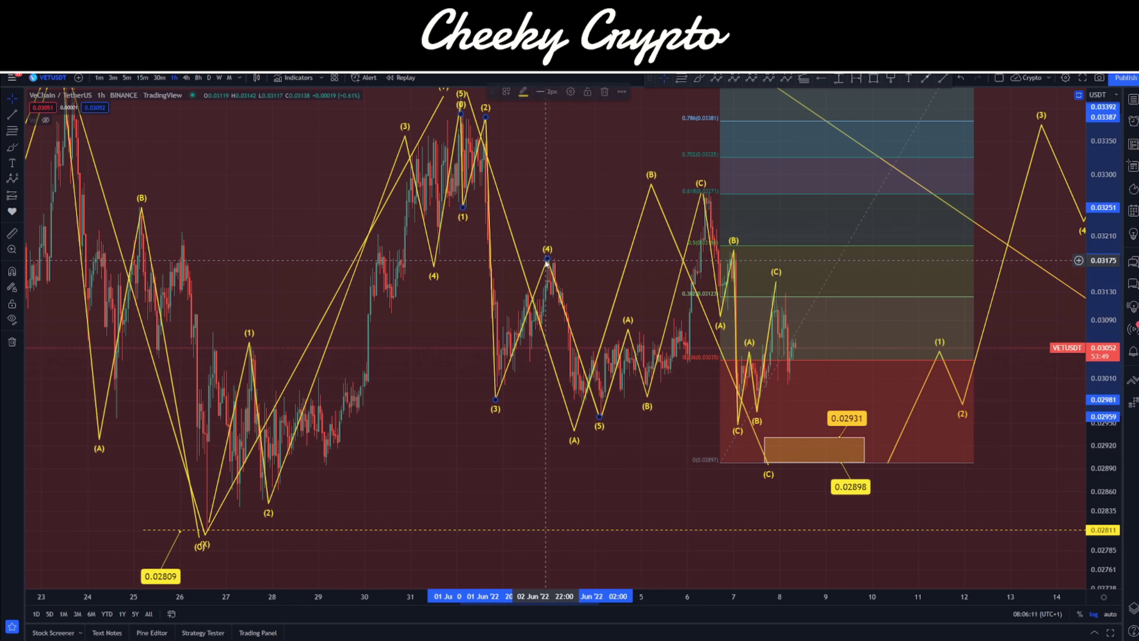
pyautogui.moveTo(623, 152); pyautogui.dragTo(707, 168)
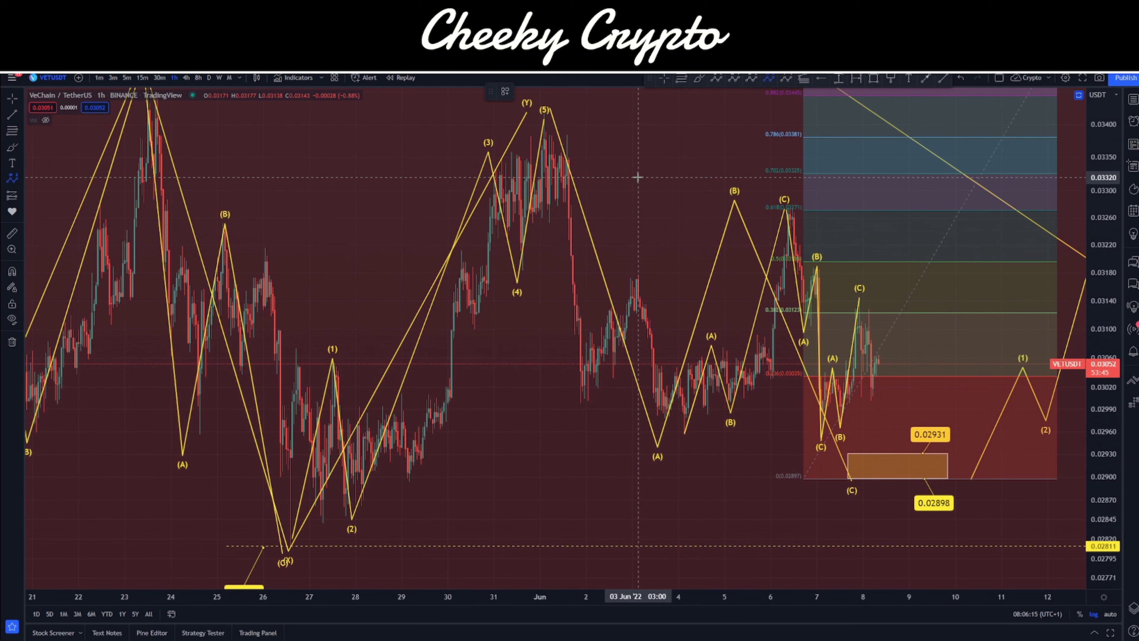
pyautogui.click(543, 111)
pyautogui.click(550, 222)
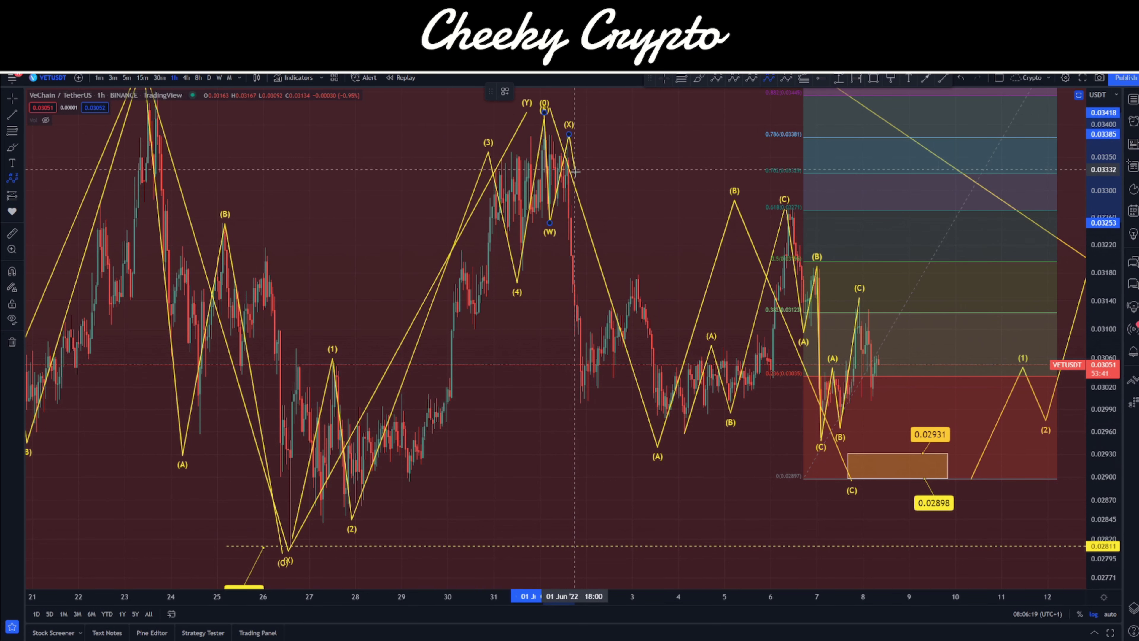
pyautogui.click(582, 405)
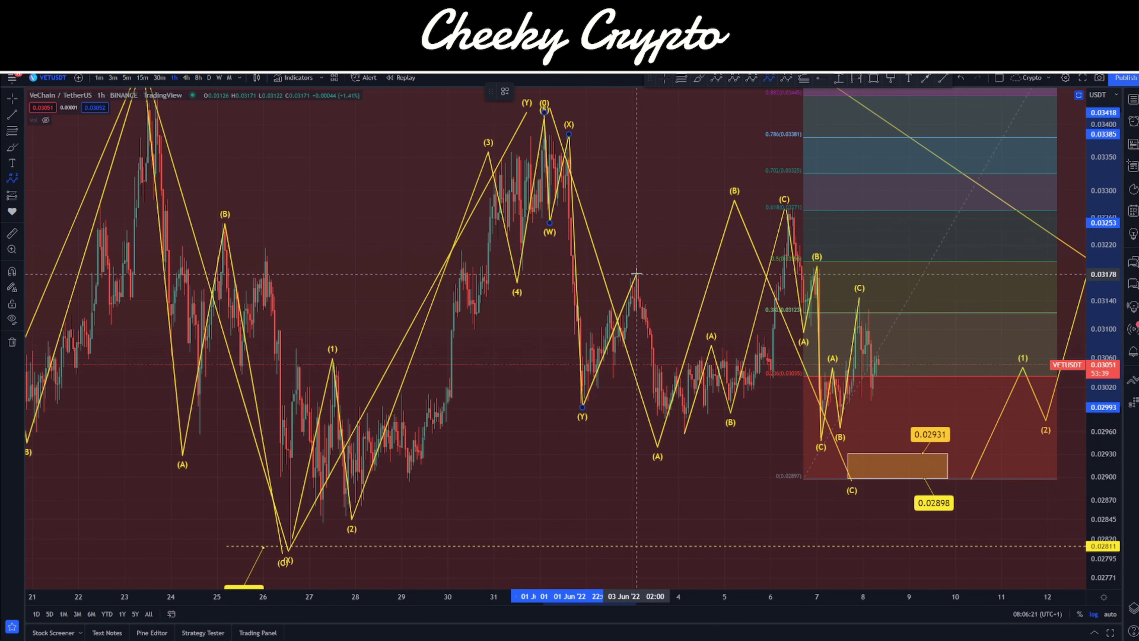
pyautogui.click(676, 434)
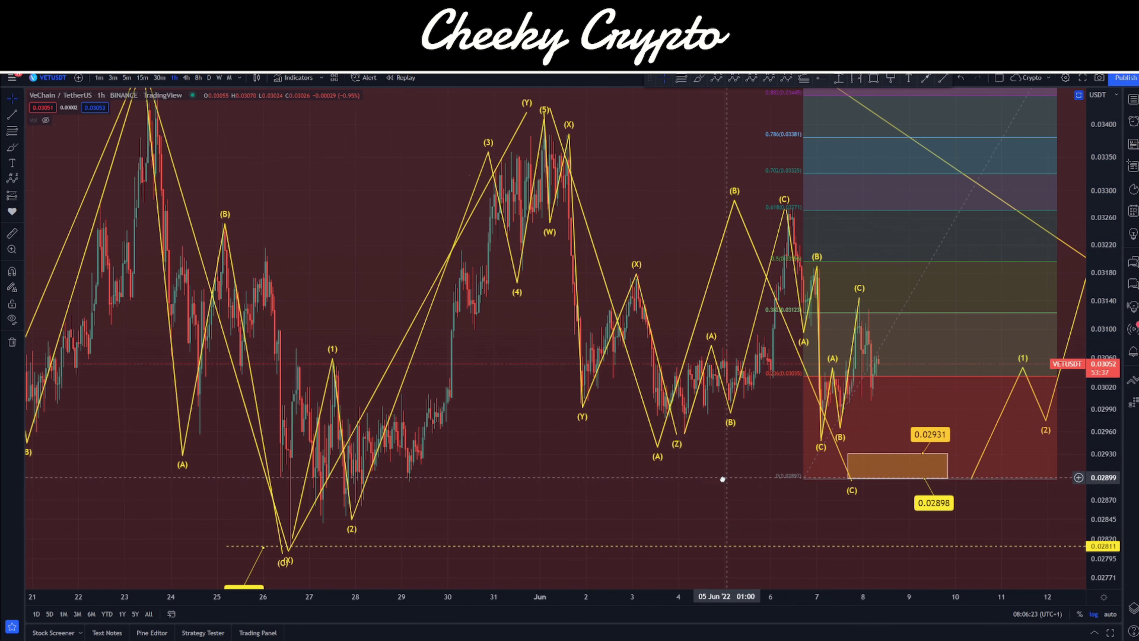
# - Draw a Fibonacci retracement between the 0.02952 low and the 6 June high, and move its 0 level to the latest (C) high at 0.03141
pyautogui.moveTo(668, 468); pyautogui.dragTo(534, 468)
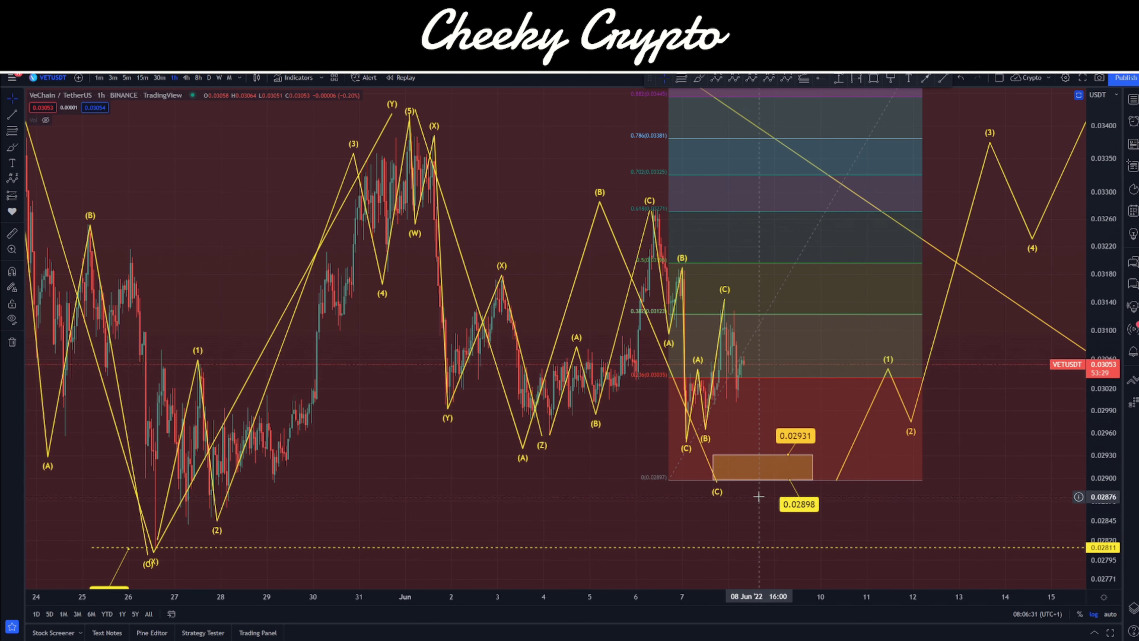
pyautogui.click(686, 448)
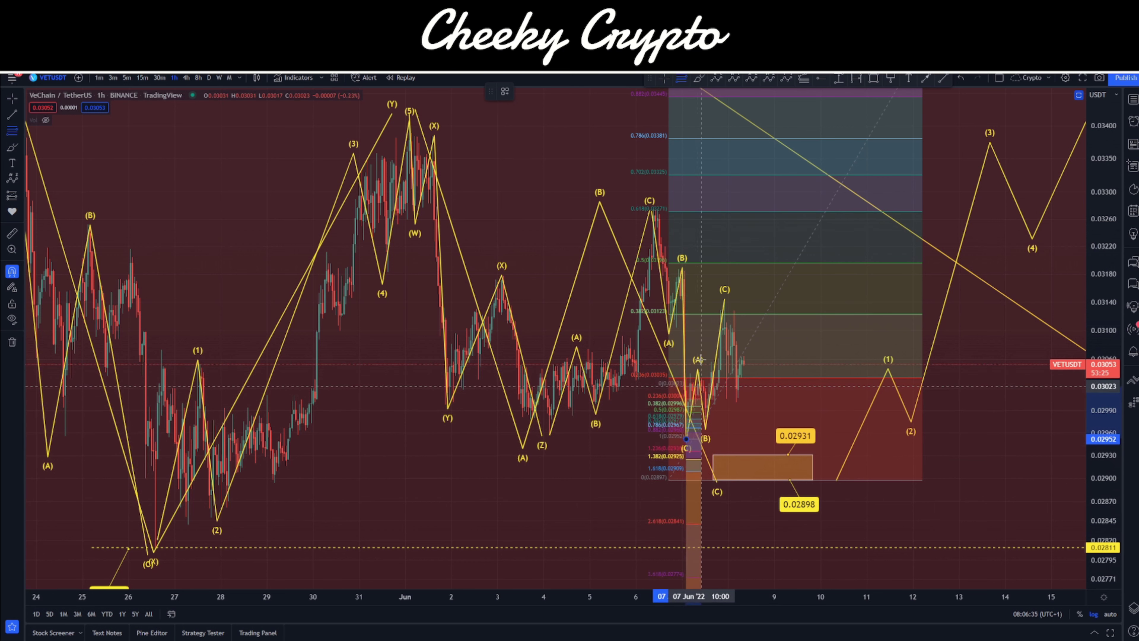
pyautogui.click(654, 210)
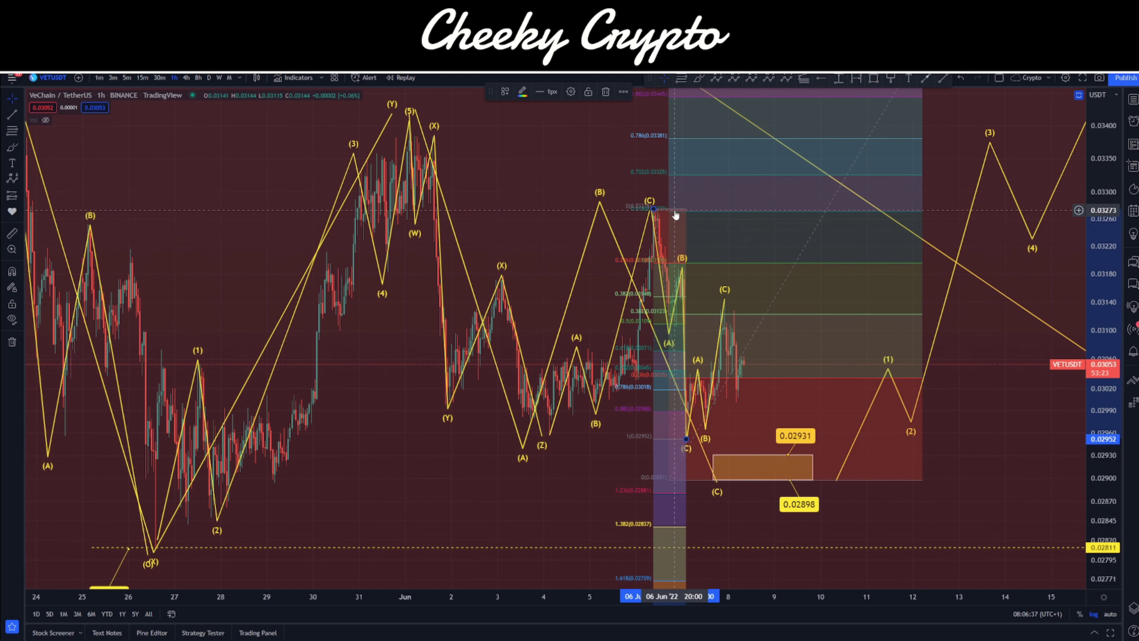
pyautogui.moveTo(676, 216)
pyautogui.mouseDown()
pyautogui.moveTo(739, 305)
pyautogui.moveTo(717, 308)
pyautogui.mouseUp()
pyautogui.click(701, 311)
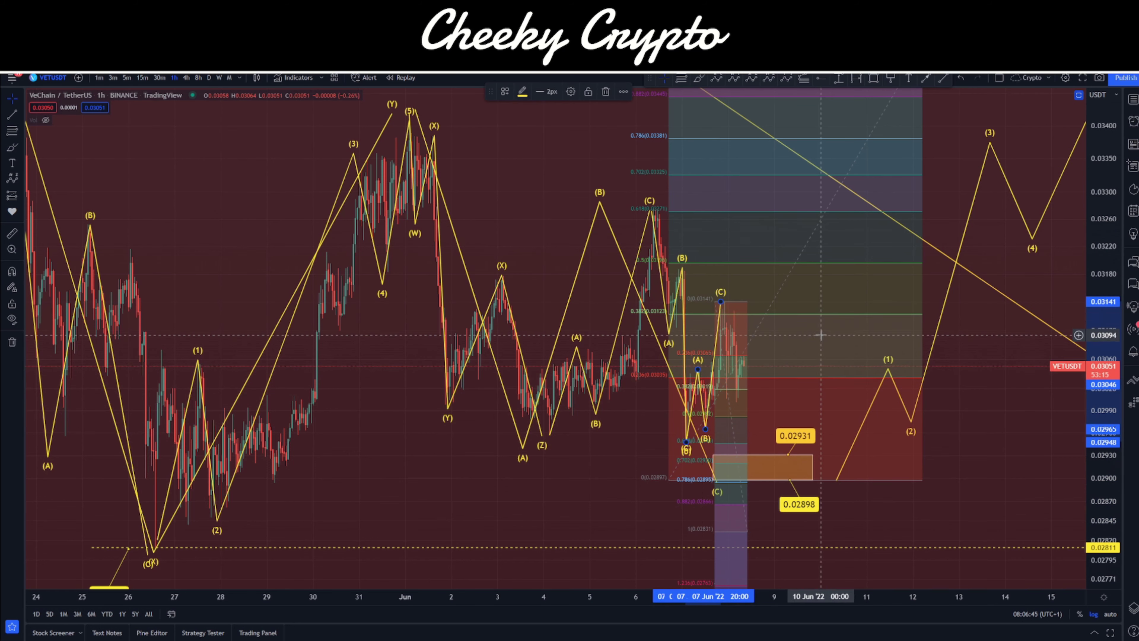
# - Show the Stoch RSI pane below the chart and temporarily circle its latest reading with the brush, deleting the circle
pyautogui.moveTo(819, 330); pyautogui.dragTo(839, 224)
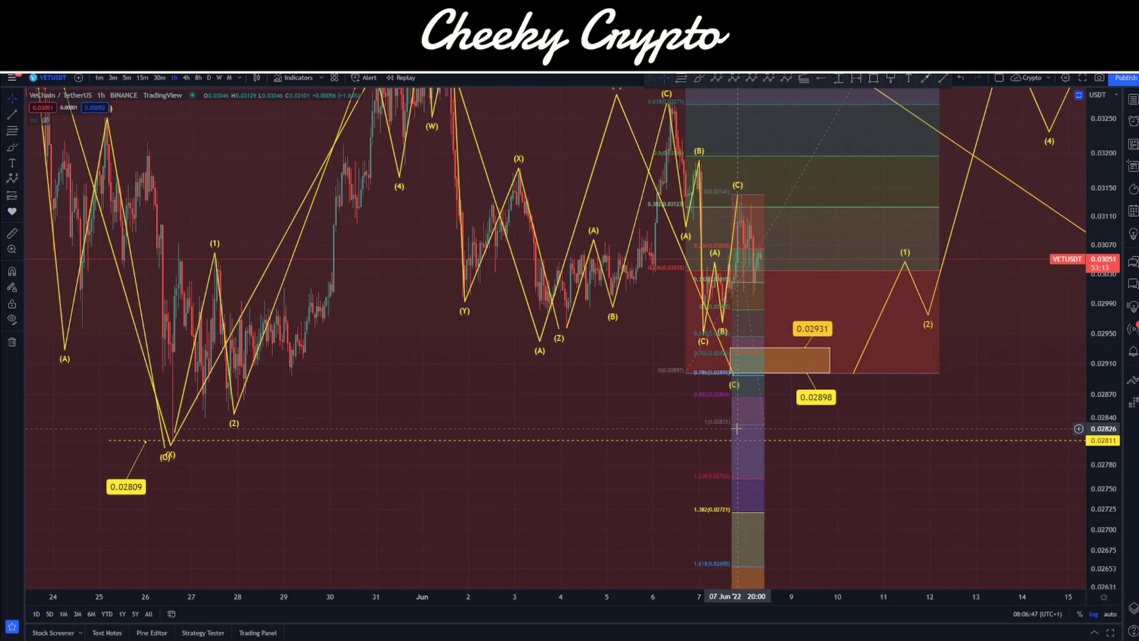
pyautogui.moveTo(788, 425); pyautogui.dragTo(732, 436)
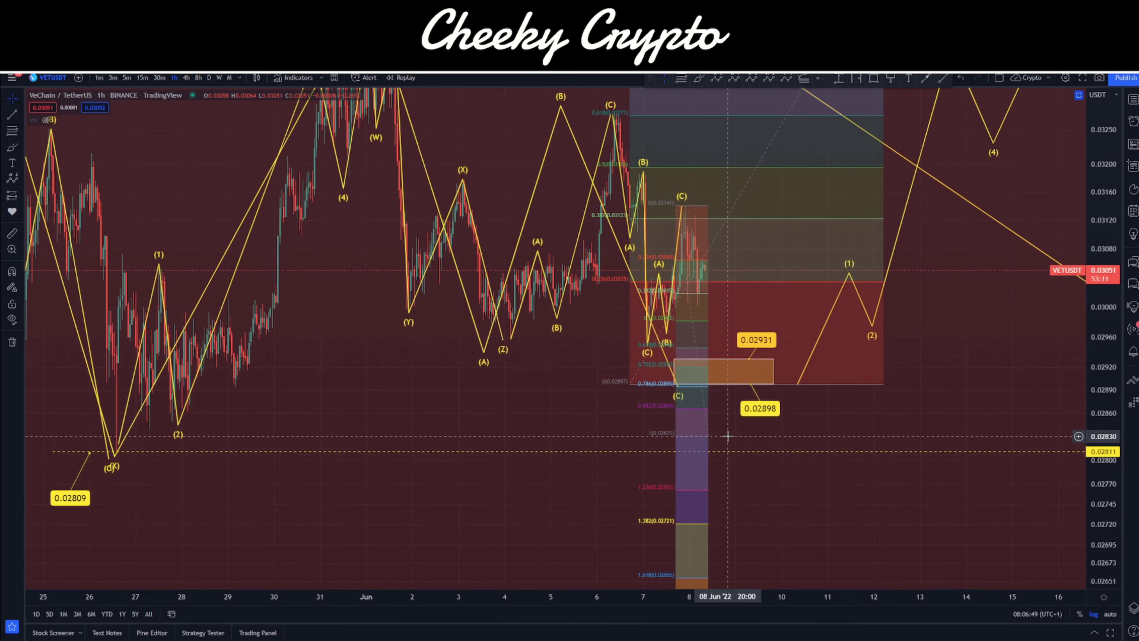
pyautogui.doubleClick(957, 316)
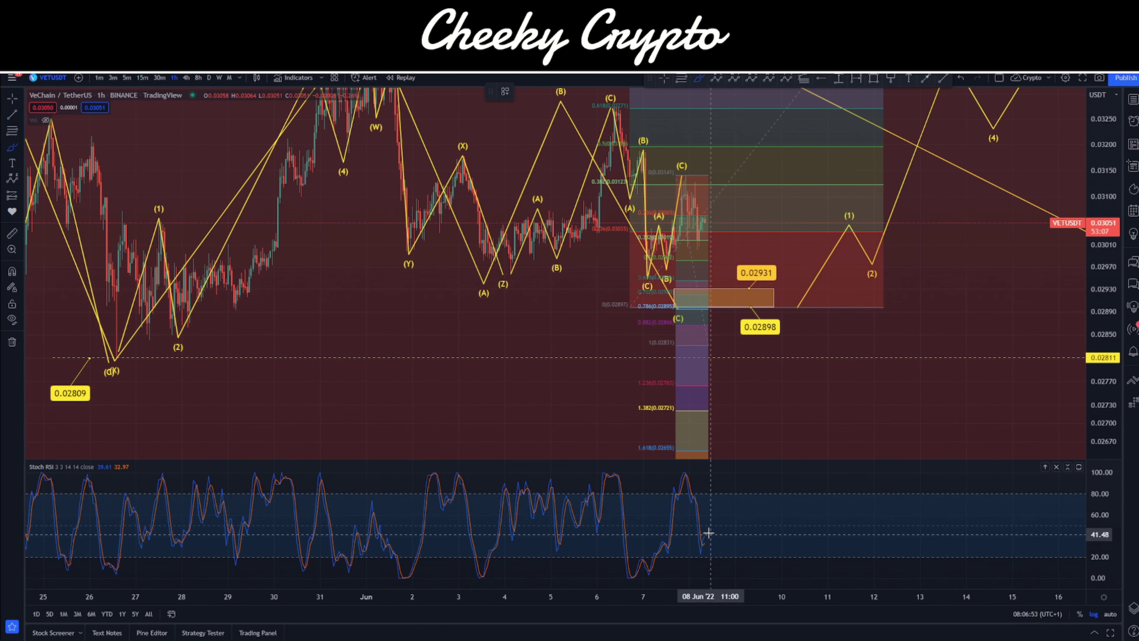
pyautogui.moveTo(712, 537); pyautogui.dragTo(694, 530)
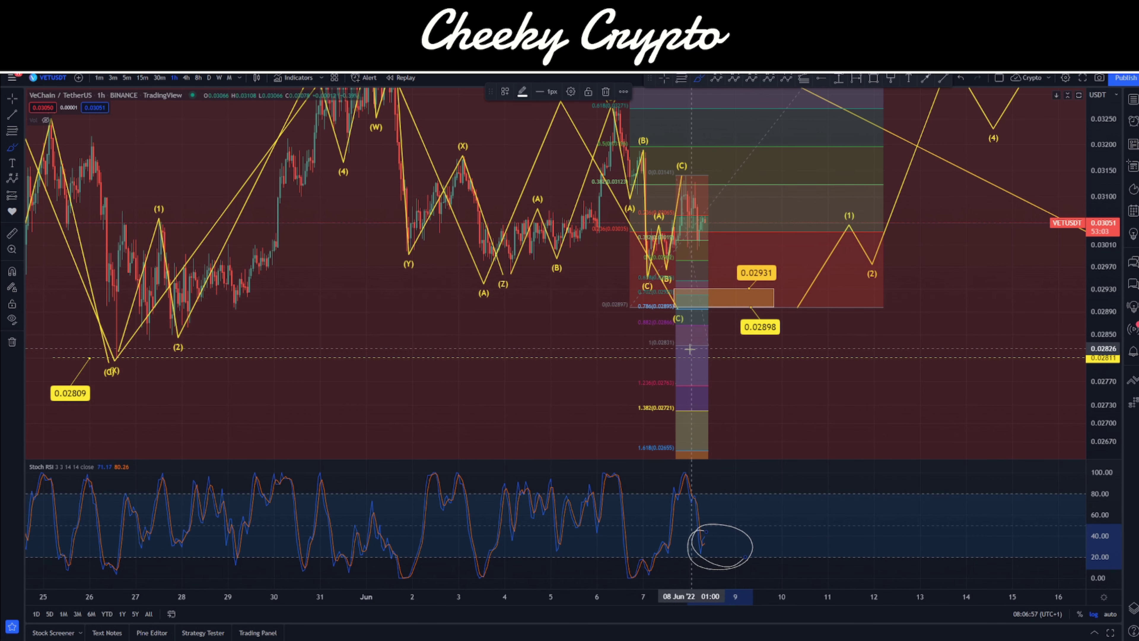
pyautogui.press('Delete')
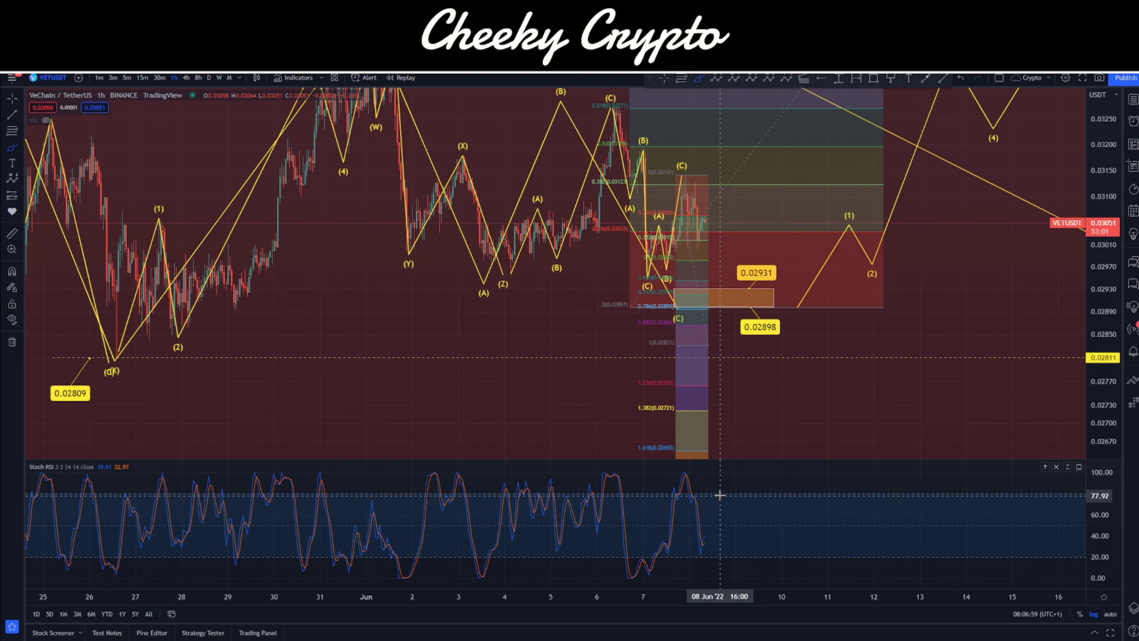
# - Check the chart on the 4-hour, 8-hour and daily timeframes and return to the 1-hour timeframe
pyautogui.click(186, 78)
pyautogui.click(198, 78)
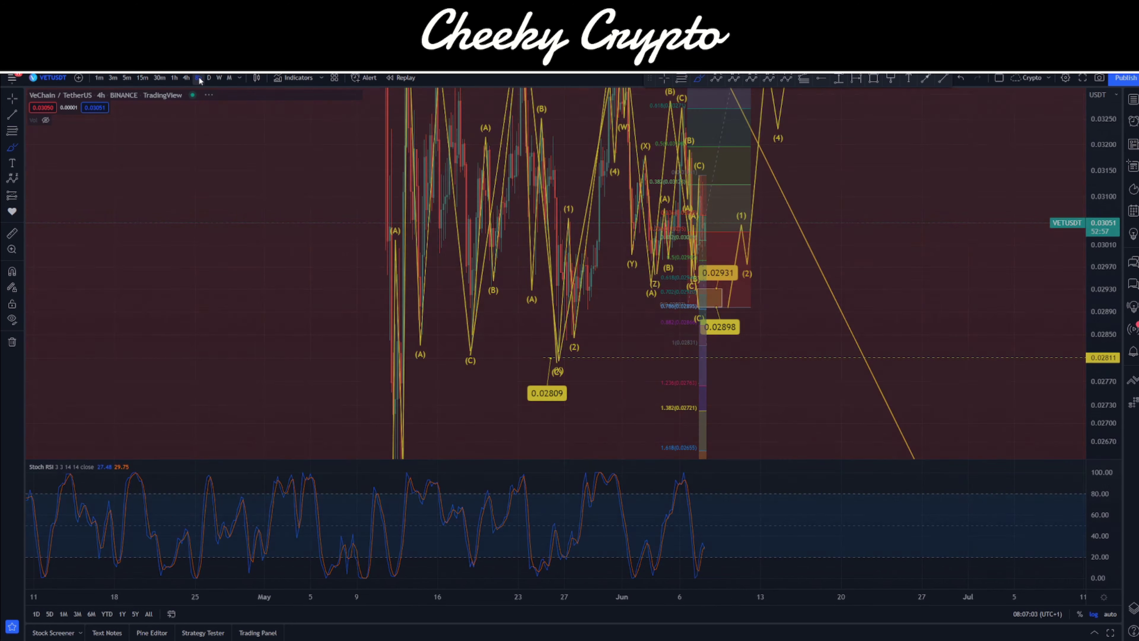
pyautogui.click(209, 78)
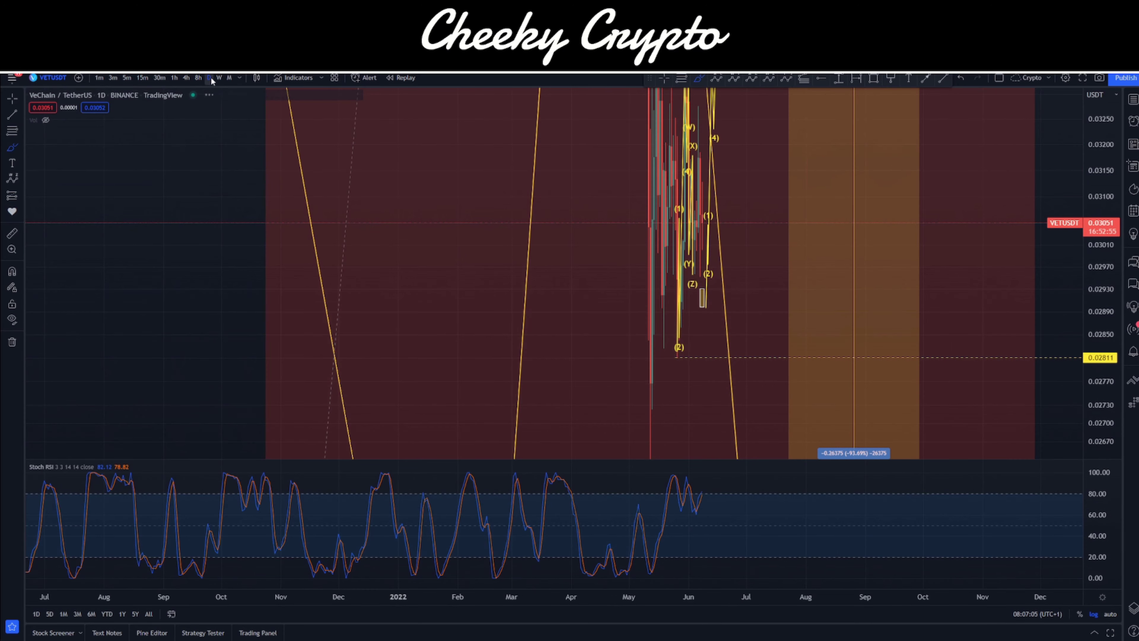
pyautogui.click(174, 78)
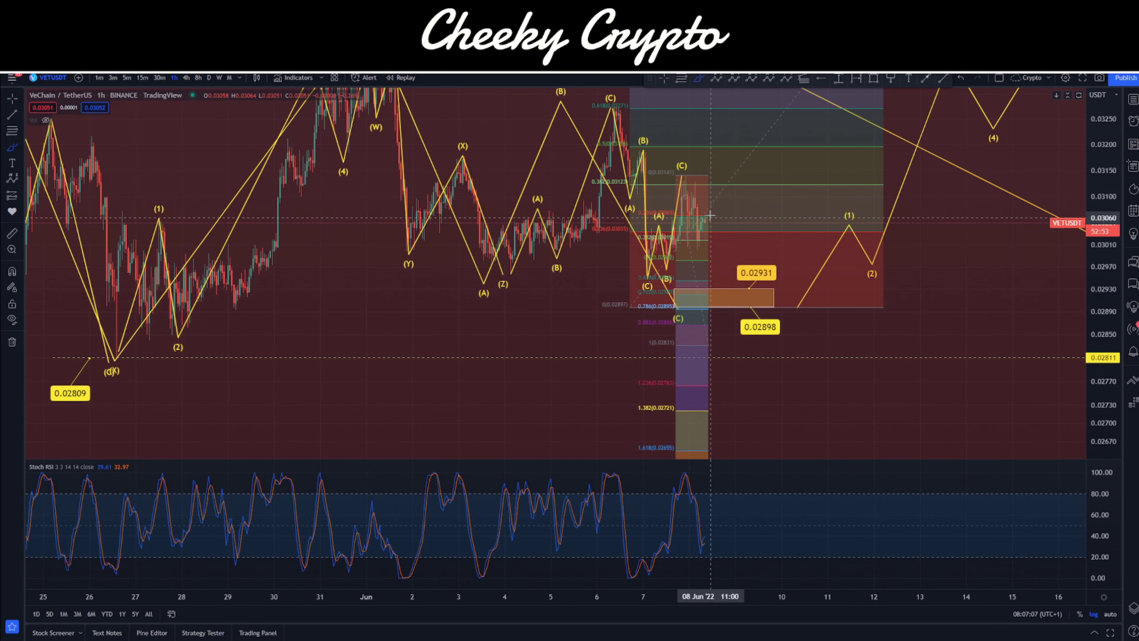
# - Circle the Fibonacci 1 level and the 7 June (C) low in turn with the brush, deleting each circle
pyautogui.moveTo(728, 340)
pyautogui.mouseDown()
pyautogui.moveTo(610, 336)
pyautogui.moveTo(609, 345)
pyautogui.mouseUp()
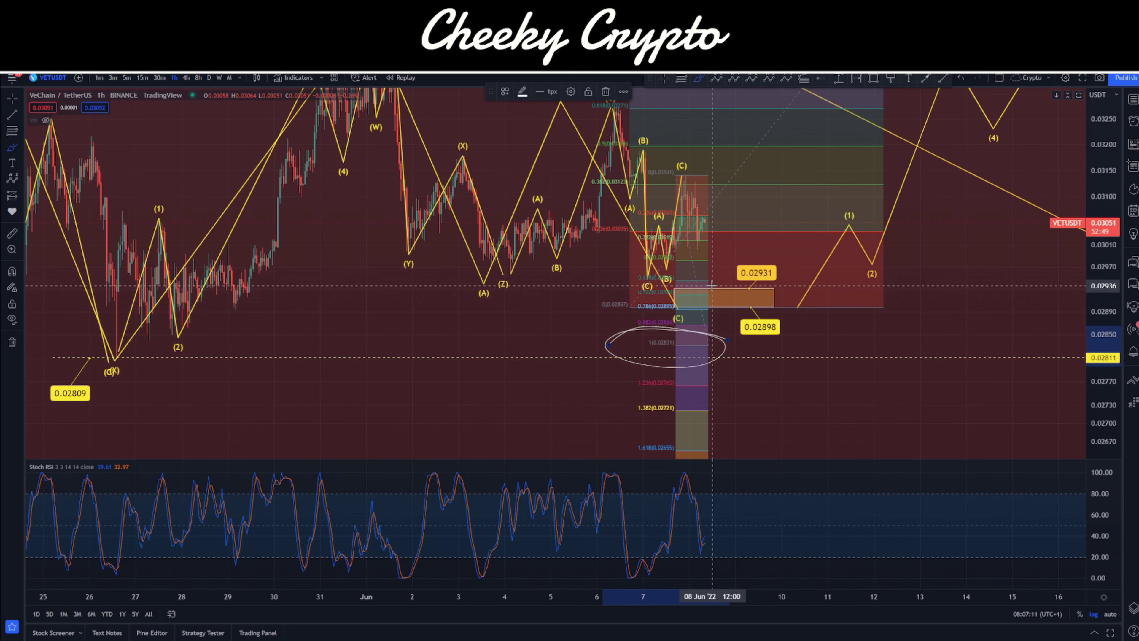
pyautogui.press('Delete')
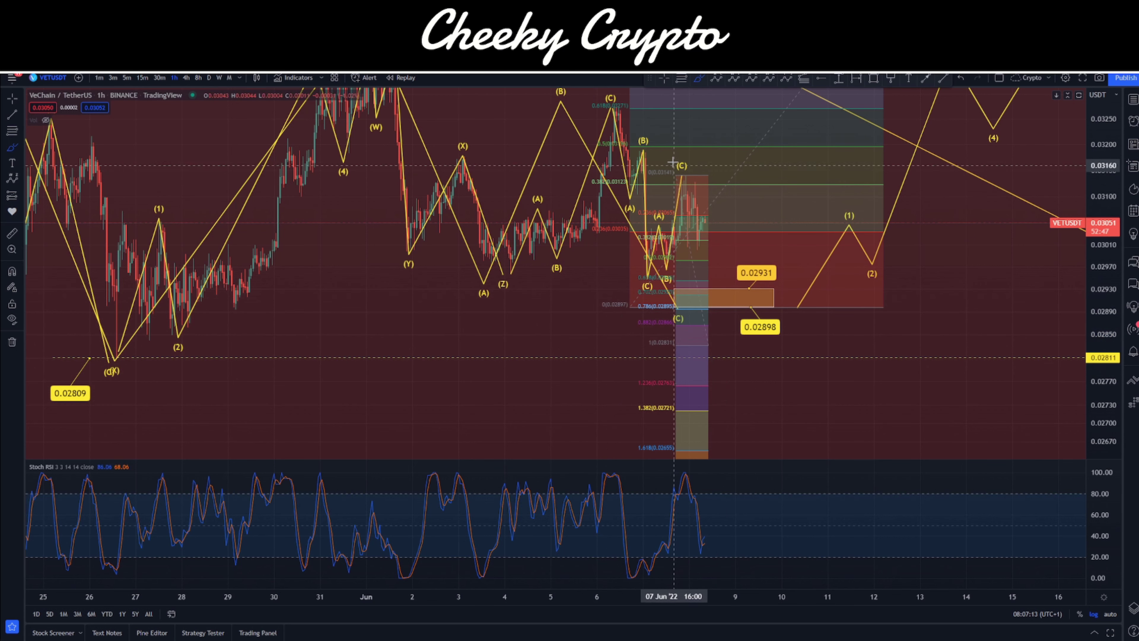
pyautogui.moveTo(660, 274); pyautogui.dragTo(662, 296)
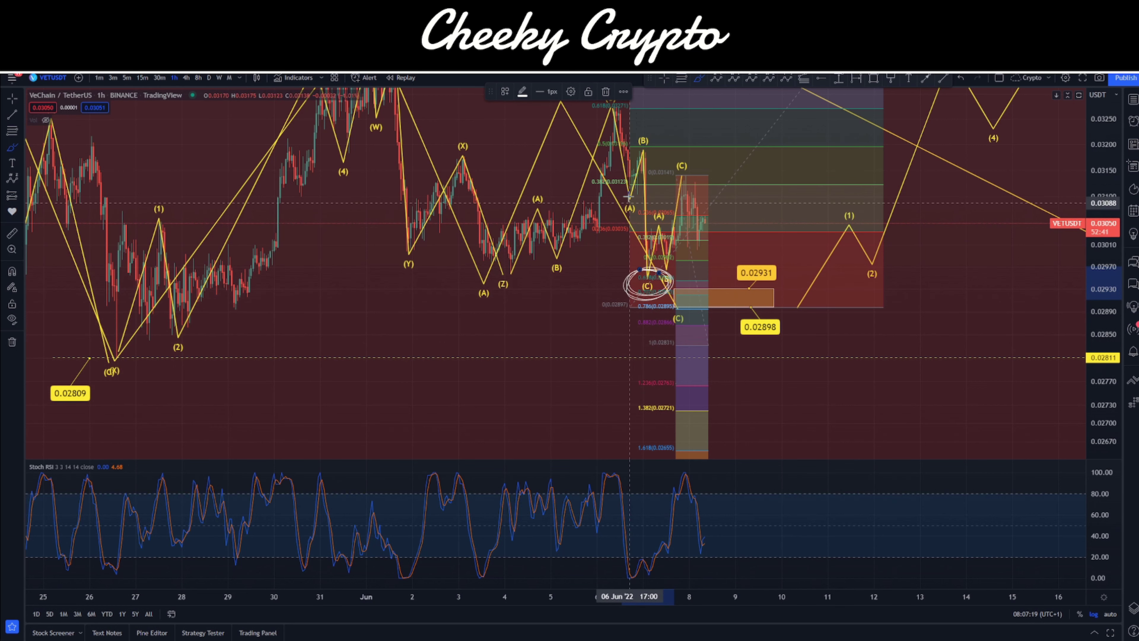
pyautogui.press('Delete')
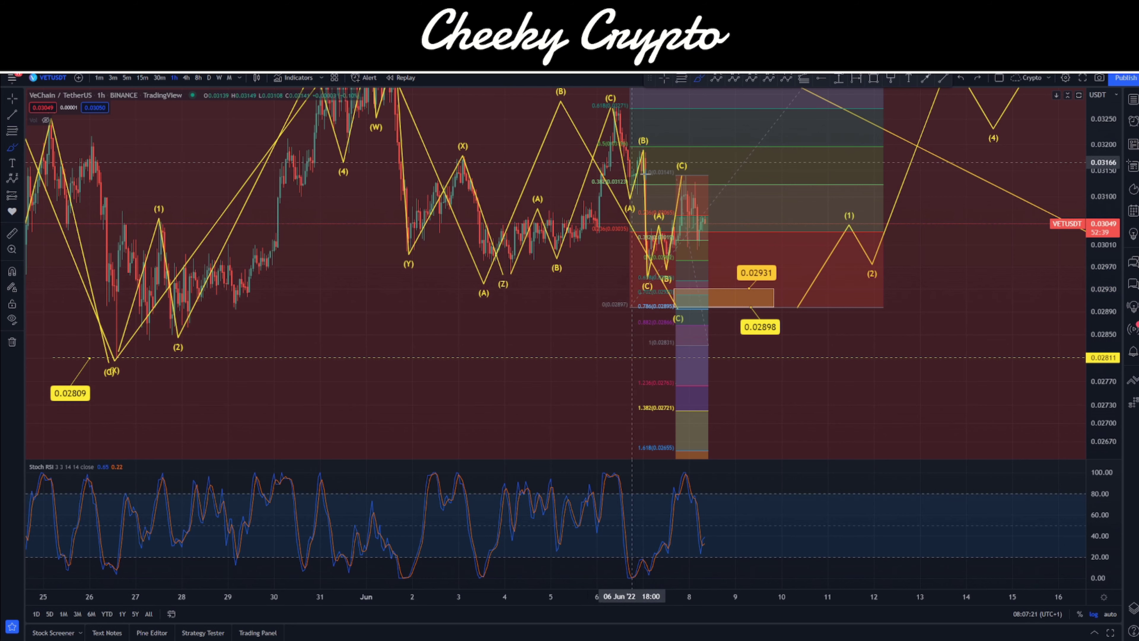
# - Place a horizontal ray at the 7 June wave (C) low, at 0.02952
pyautogui.scroll(3, 825, 263)
pyautogui.scroll(2, 824, 263)
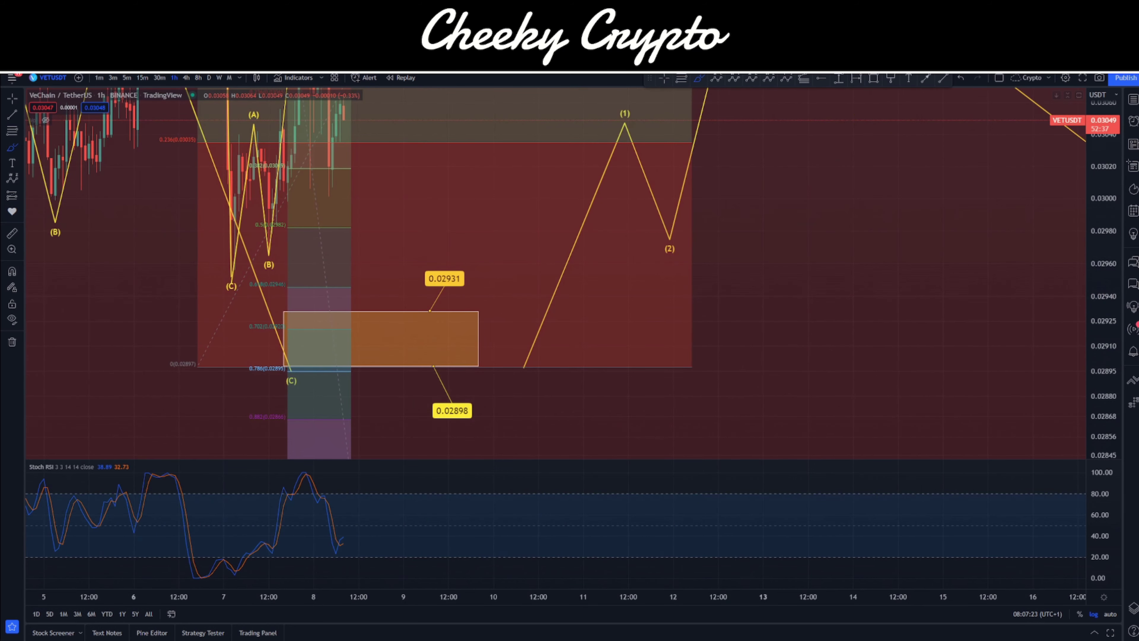
pyautogui.click(10, 99)
pyautogui.moveTo(151, 242); pyautogui.dragTo(922, 356)
pyautogui.scroll(9, 713, 353)
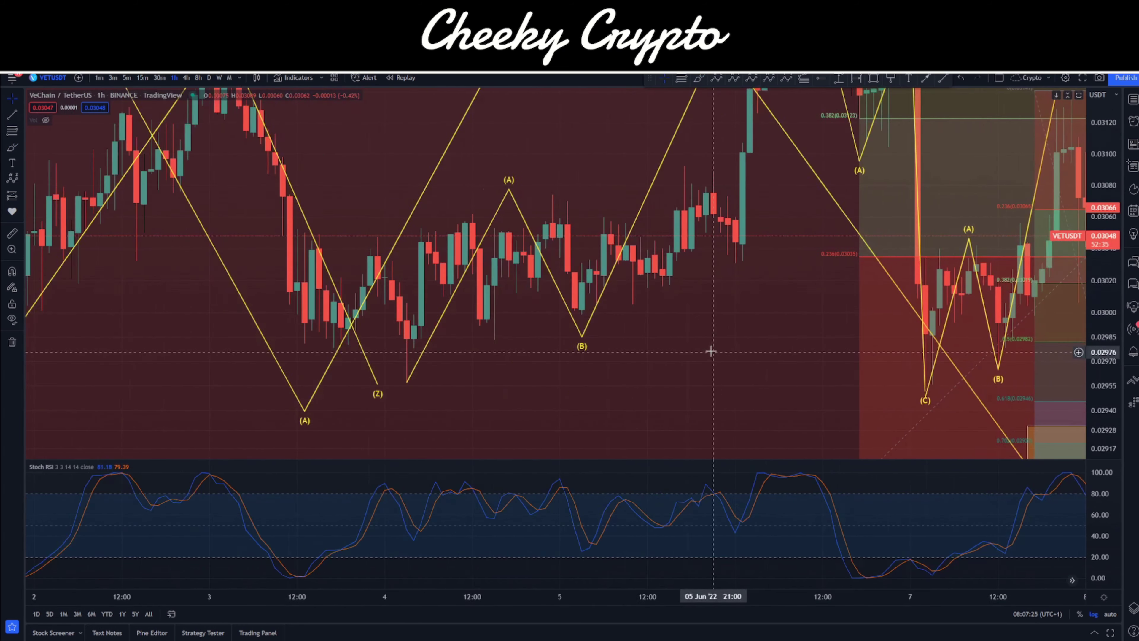
pyautogui.moveTo(691, 340); pyautogui.dragTo(333, 291)
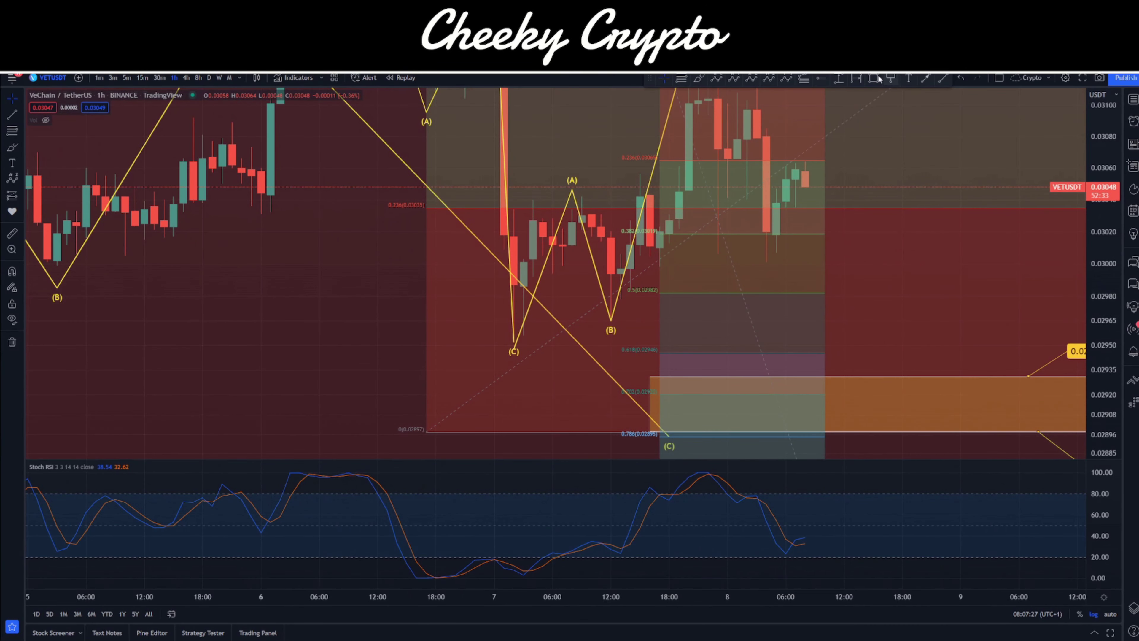
pyautogui.click(512, 344)
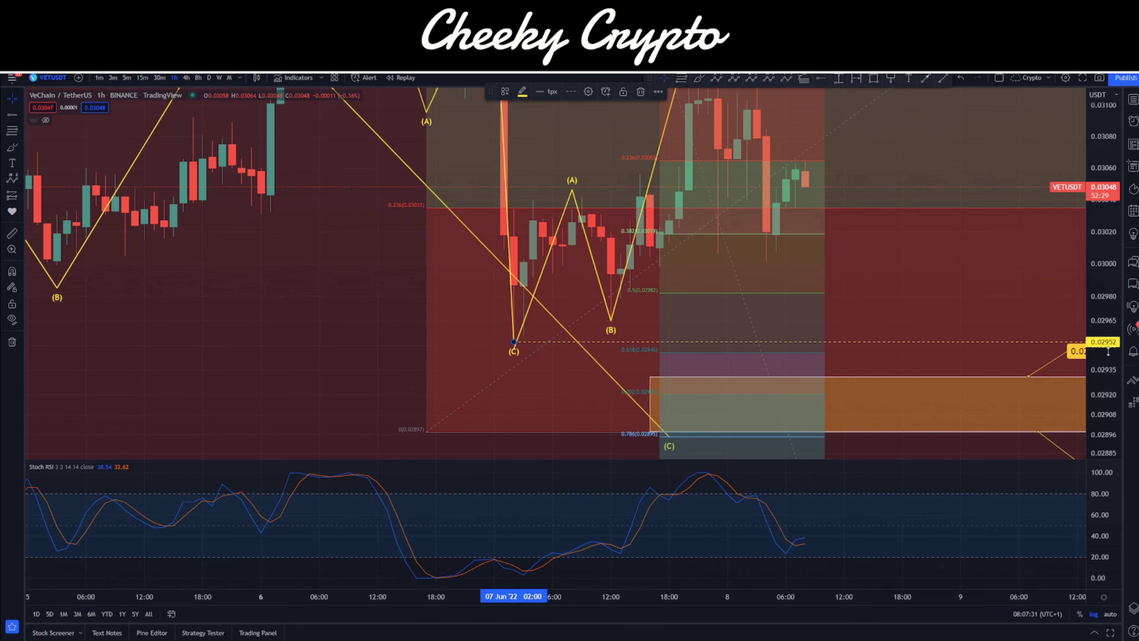
pyautogui.moveTo(1012, 306); pyautogui.dragTo(830, 283)
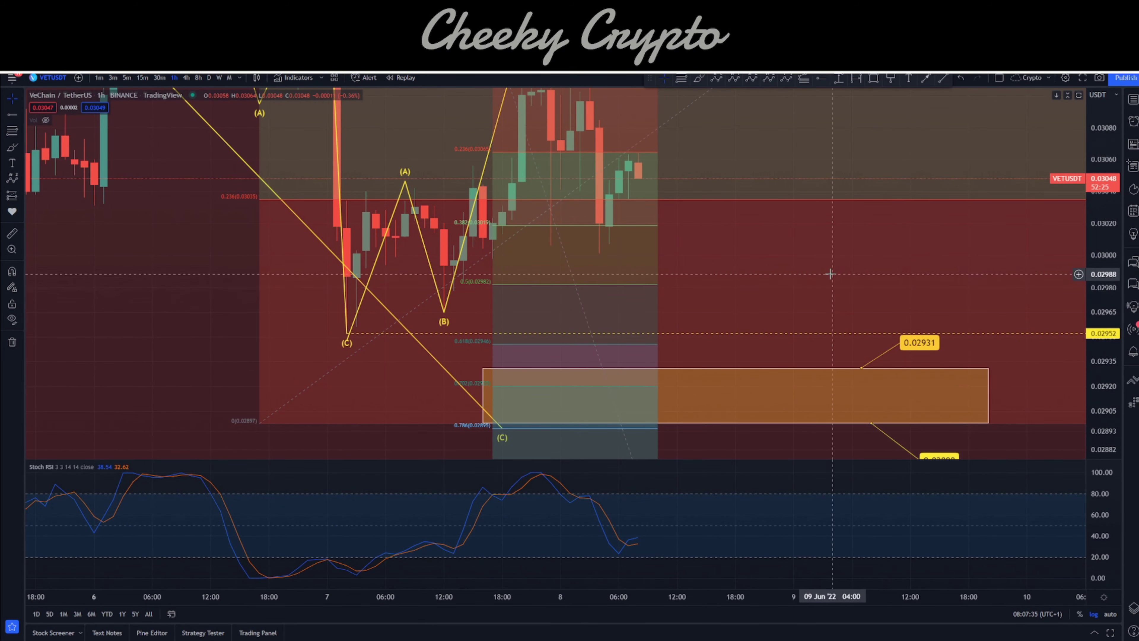
pyautogui.moveTo(829, 272); pyautogui.dragTo(920, 302)
pyautogui.moveTo(1102, 179); pyautogui.dragTo(1102, 393)
pyautogui.scroll(-6, 1057, 362)
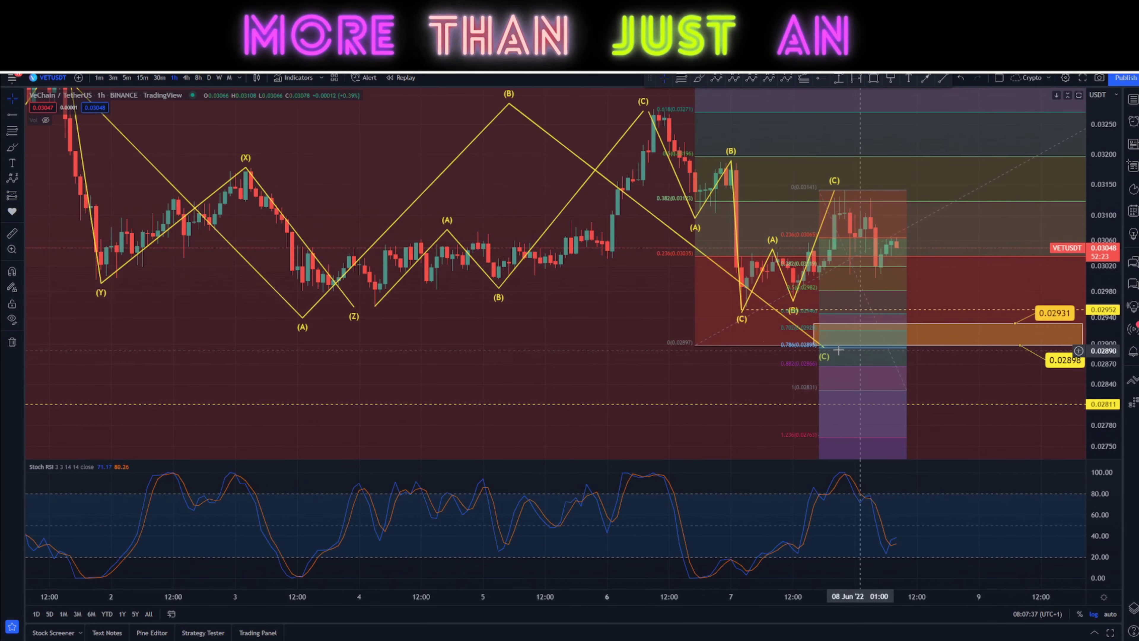
# - Delete the two small ABC wave patterns drawn after the 6 June high
pyautogui.moveTo(634, 274); pyautogui.dragTo(488, 315)
pyautogui.click(583, 206)
pyautogui.press('Delete')
pyautogui.click(688, 231)
pyautogui.press('Delete')
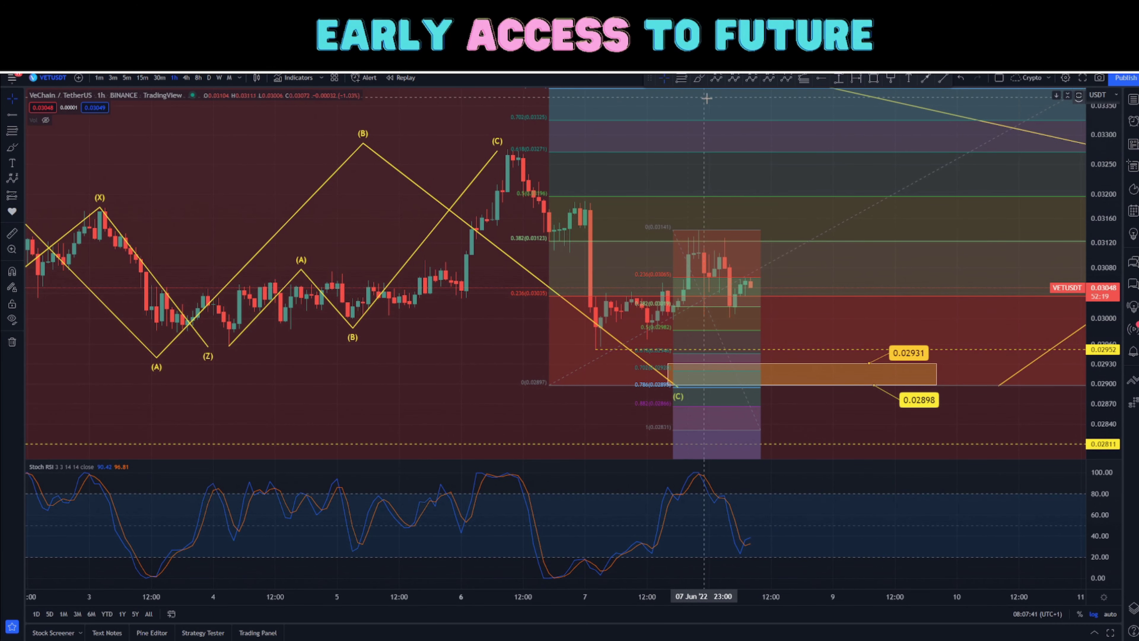
# - Draw an ABC correction from the 6 June high at 0.03280 through (A) 0.02947 and (B) 0.03139 to (C) on 9 June, just above the 0.02811 line
pyautogui.click(716, 78)
pyautogui.click(508, 147)
pyautogui.click(595, 353)
pyautogui.click(698, 231)
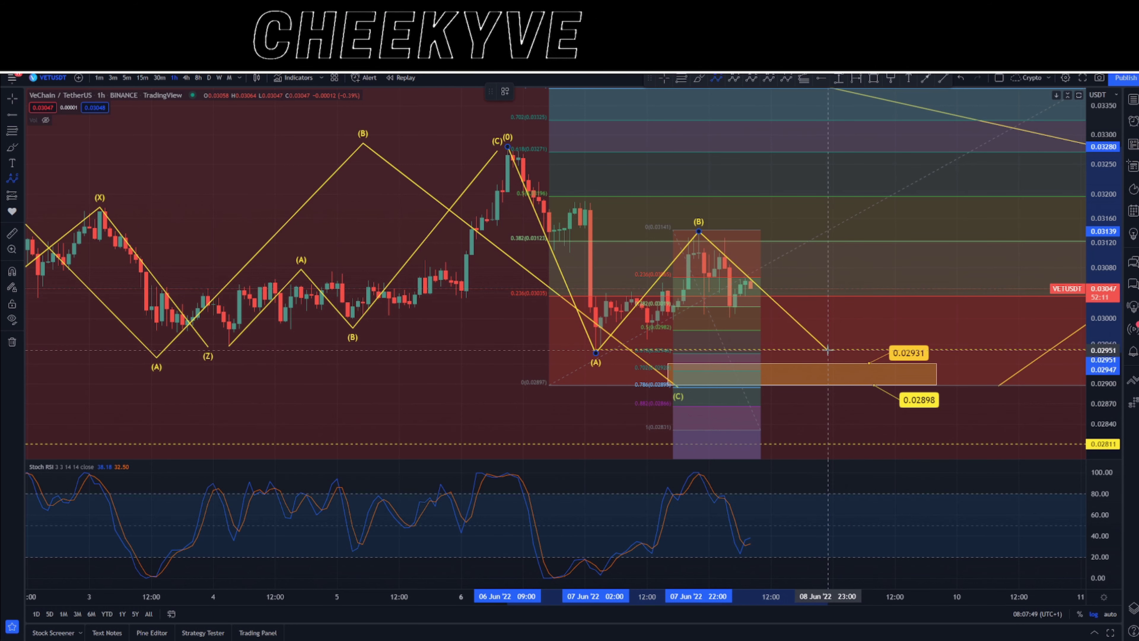
pyautogui.click(863, 431)
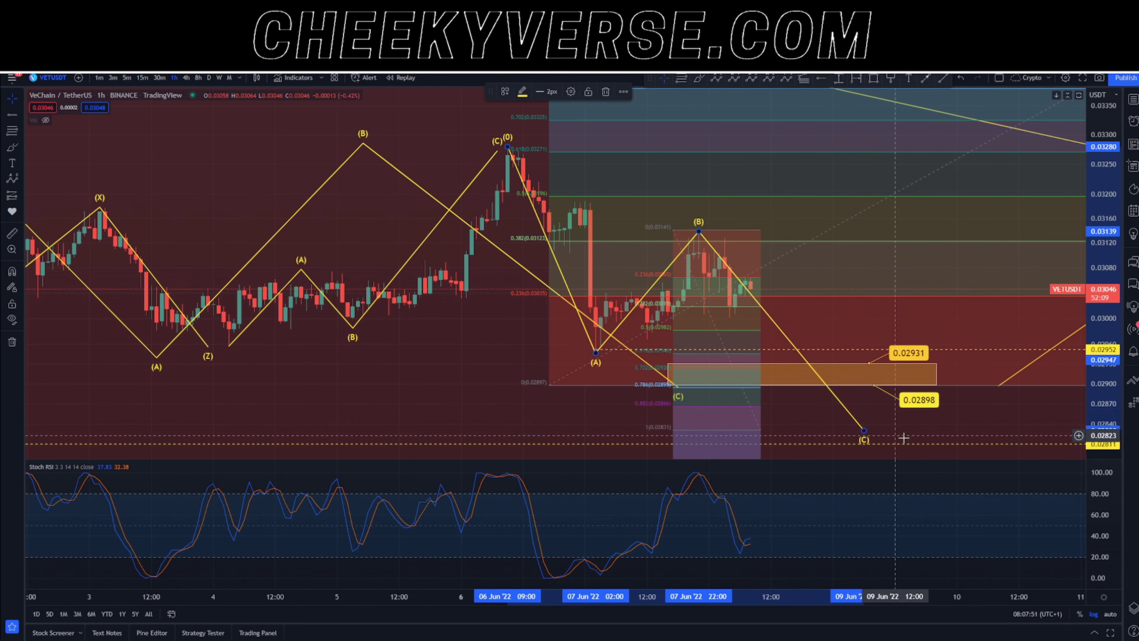
# - Draw a Fibonacci retracement from the 4 June low at 0.02957 to the 1 June wave (5) high and move it over to the 6 June high
pyautogui.scroll(-5, 656, 394)
pyautogui.moveTo(858, 388); pyautogui.dragTo(712, 370)
pyautogui.moveTo(594, 132); pyautogui.dragTo(689, 183)
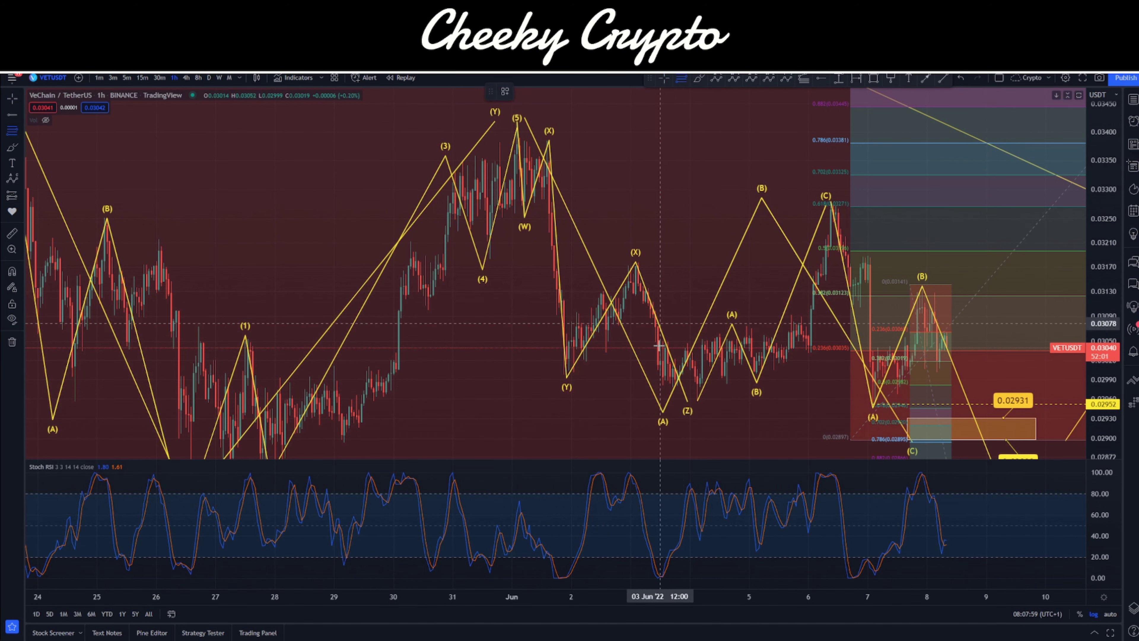
pyautogui.click(697, 401)
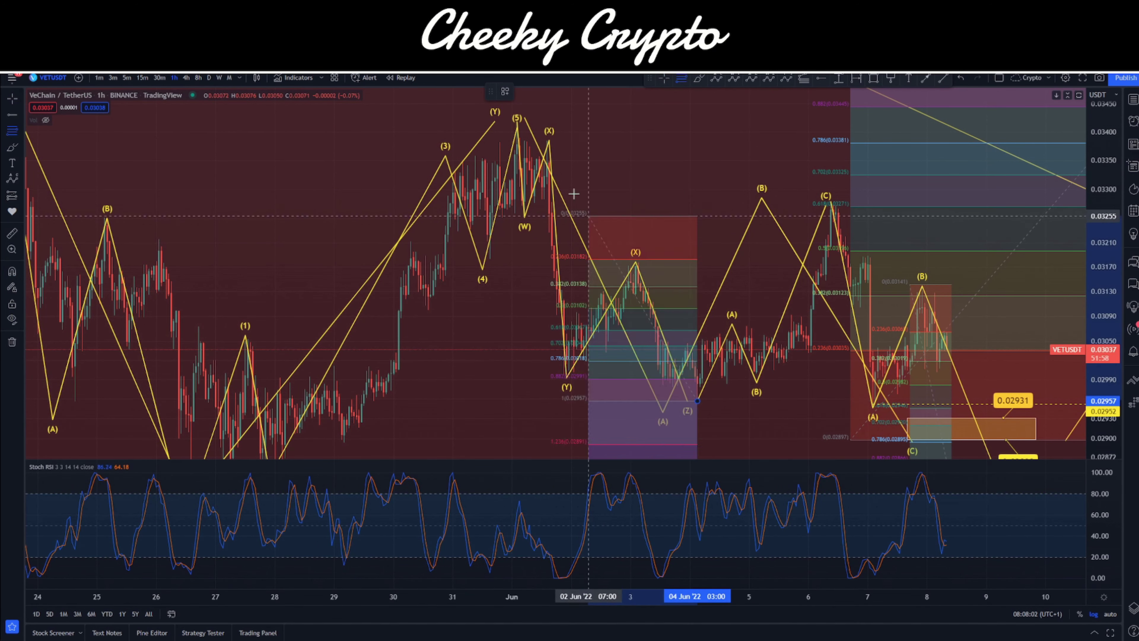
pyautogui.click(517, 118)
pyautogui.moveTo(563, 126)
pyautogui.mouseDown()
pyautogui.moveTo(582, 181)
pyautogui.moveTo(826, 193)
pyautogui.moveTo(831, 211)
pyautogui.moveTo(791, 214)
pyautogui.moveTo(852, 203)
pyautogui.mouseUp()
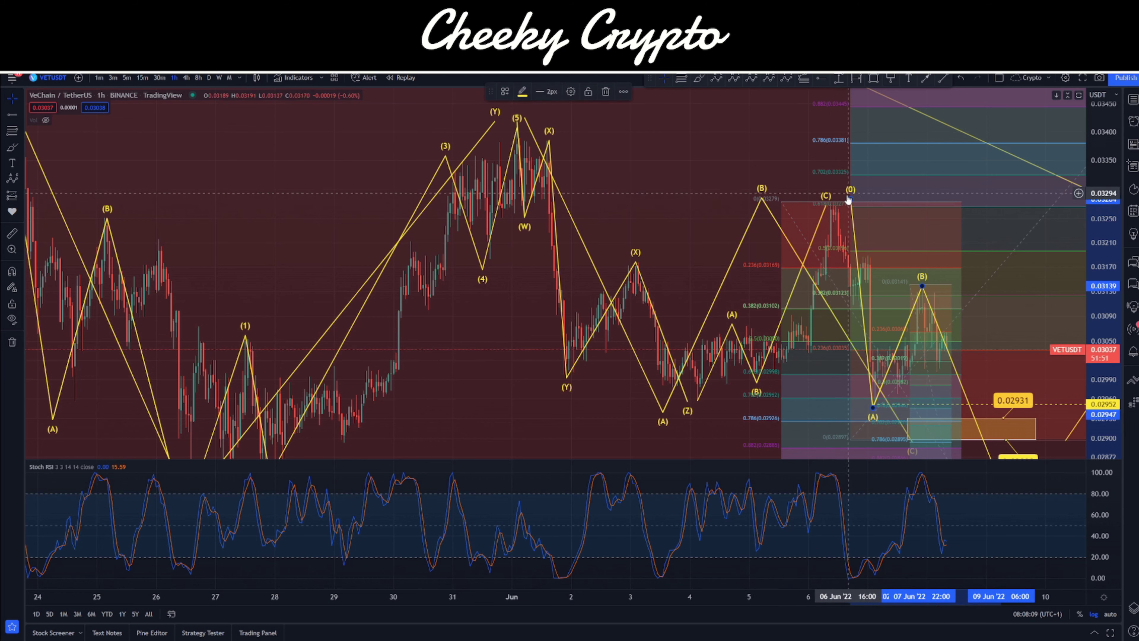
# - Align the moved Fibonacci's 0 level with the 6 June high at 0.03276 and set the new ABC correction's start point on that high
pyautogui.scroll(5, 837, 215)
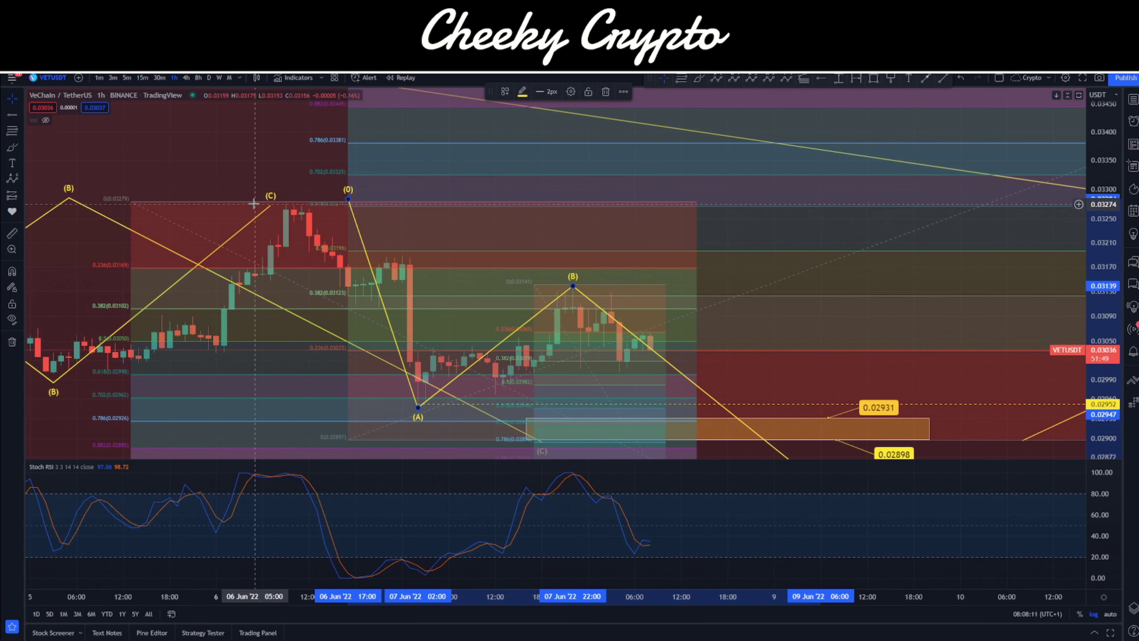
pyautogui.moveTo(254, 203); pyautogui.dragTo(254, 204)
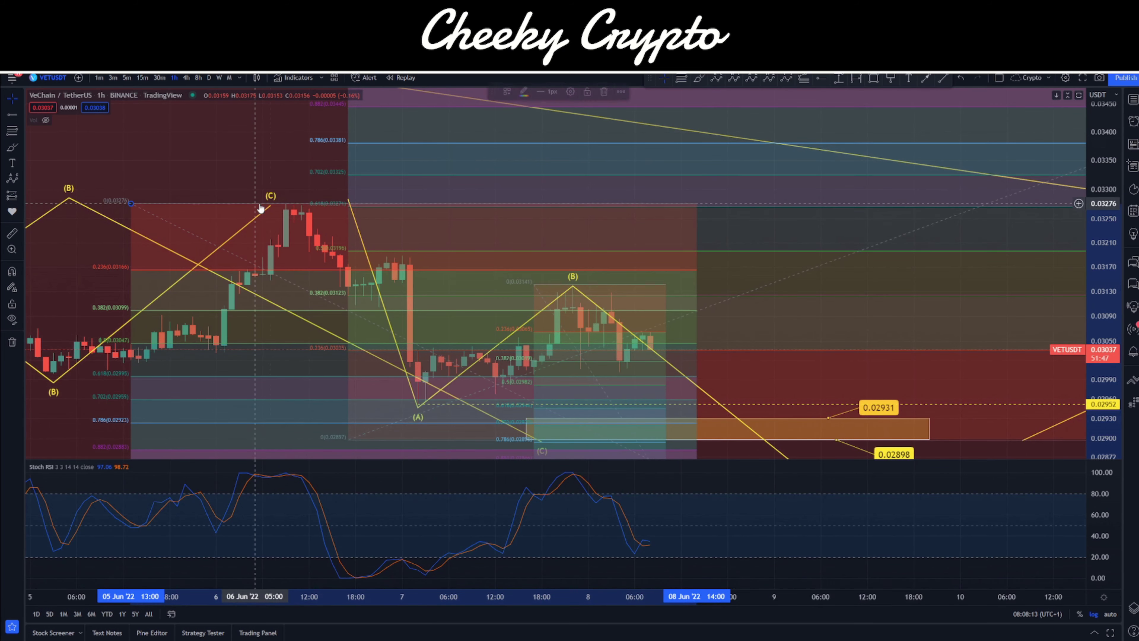
pyautogui.moveTo(349, 201); pyautogui.dragTo(299, 198)
pyautogui.moveTo(305, 359); pyautogui.dragTo(255, 208)
# - Mark level 1 of the moved Fibonacci with a price note at 0.02834, and delete that Fibonacci
pyautogui.moveTo(717, 320); pyautogui.dragTo(734, 193)
pyautogui.moveTo(747, 270); pyautogui.dragTo(727, 377)
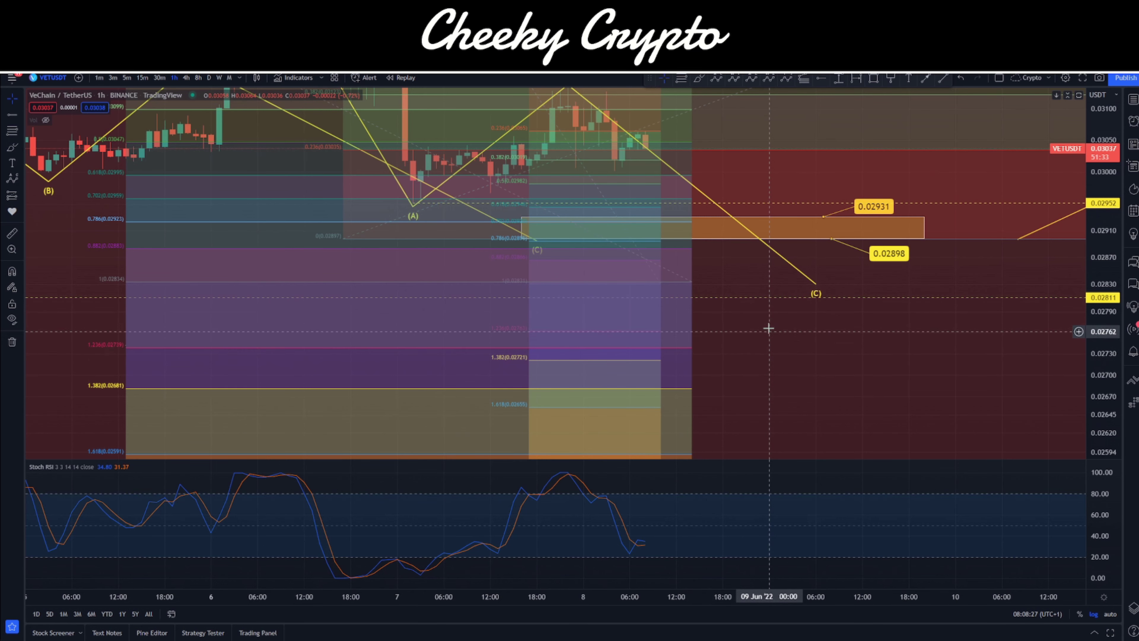
pyautogui.moveTo(738, 273); pyautogui.dragTo(759, 313)
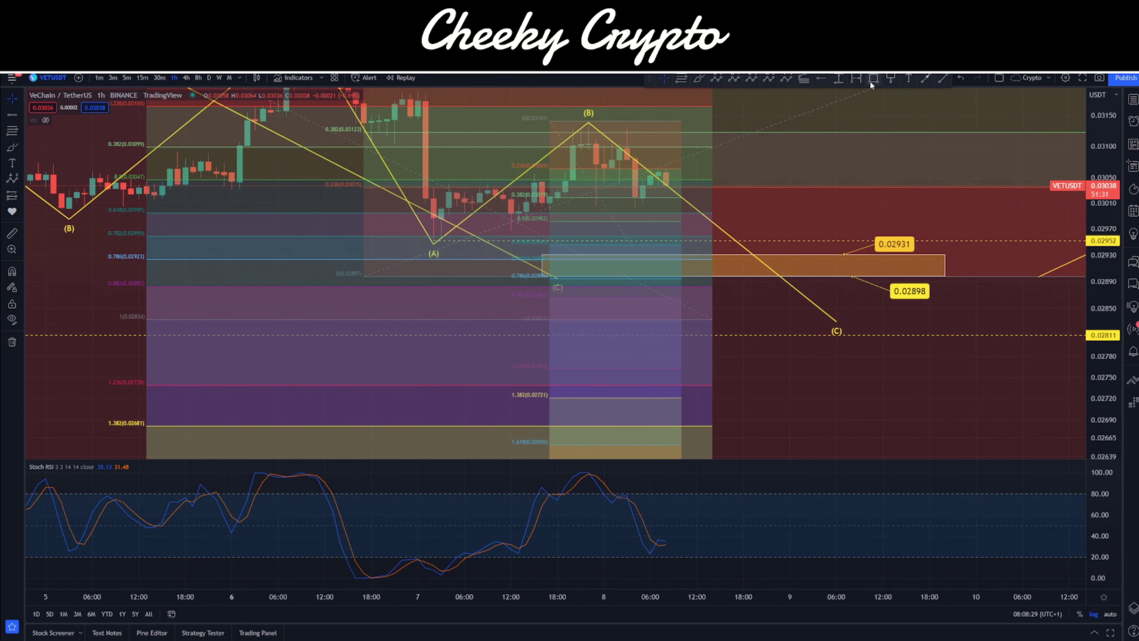
pyautogui.click(743, 318)
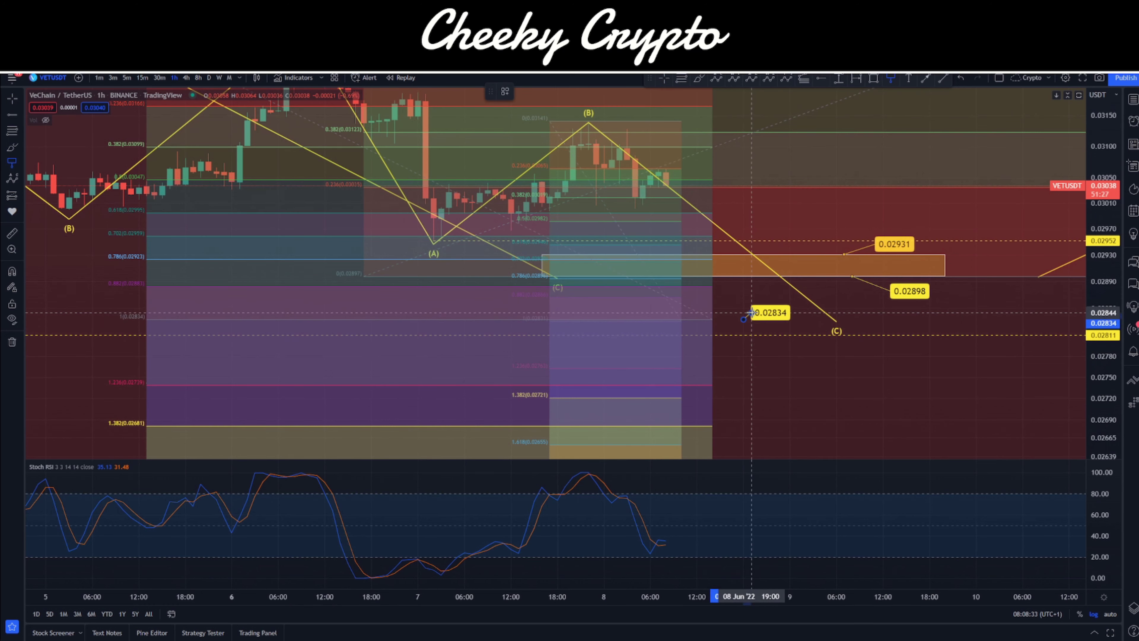
pyautogui.click(752, 312)
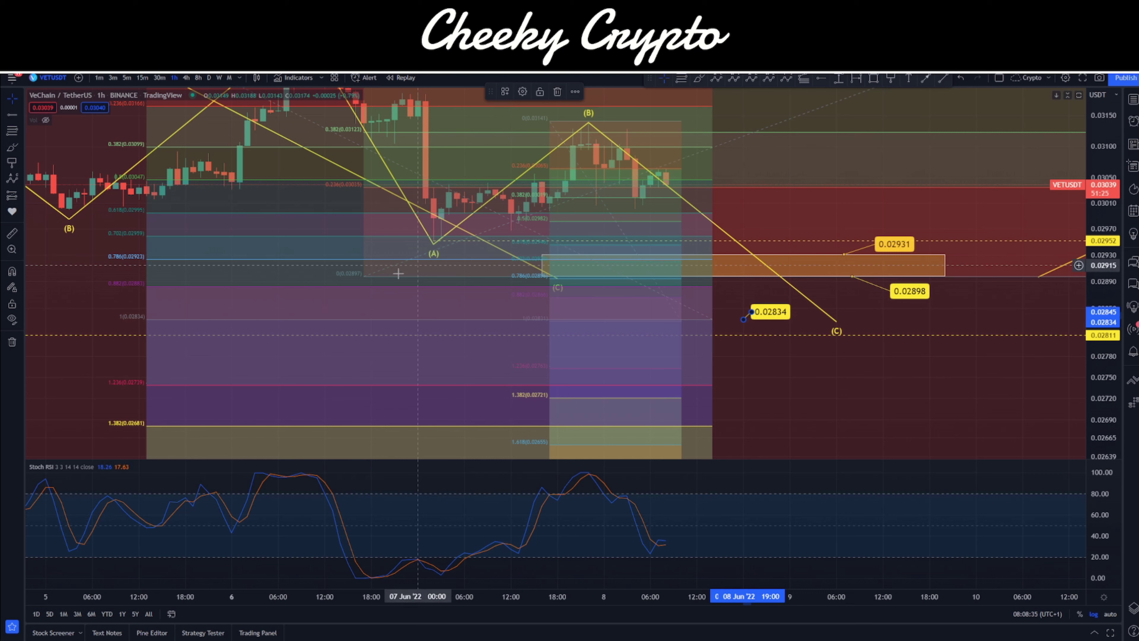
pyautogui.click(324, 319)
pyautogui.press('Delete')
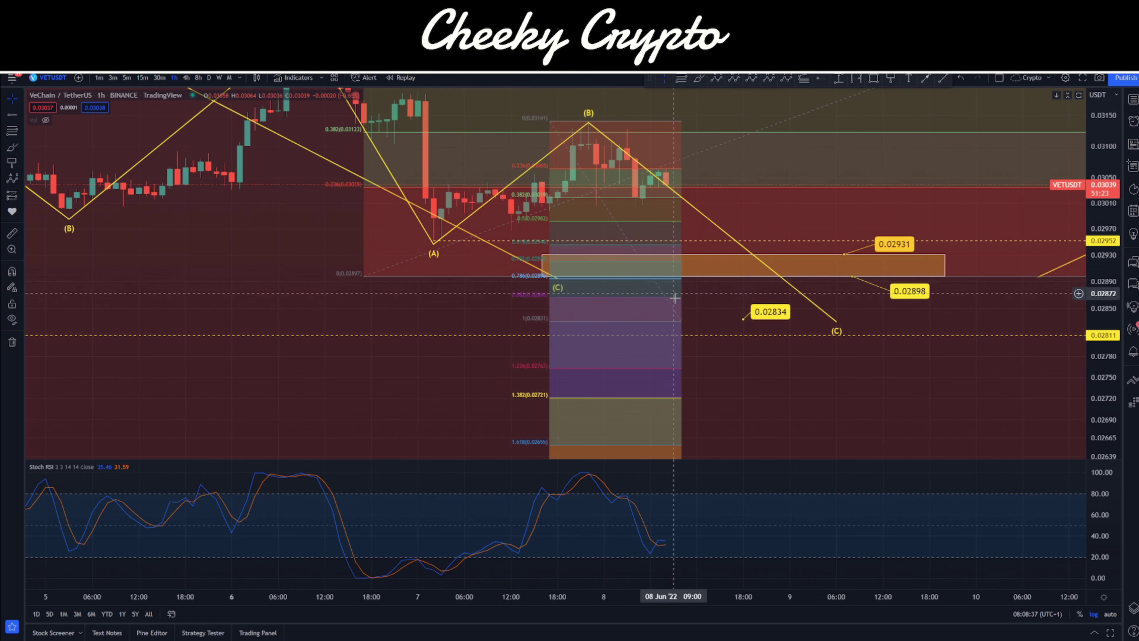
# - Place a price note at 0.02831 on the smaller Fibonacci's level 1 and line its label up beneath the 0.02834 note
pyautogui.click(891, 79)
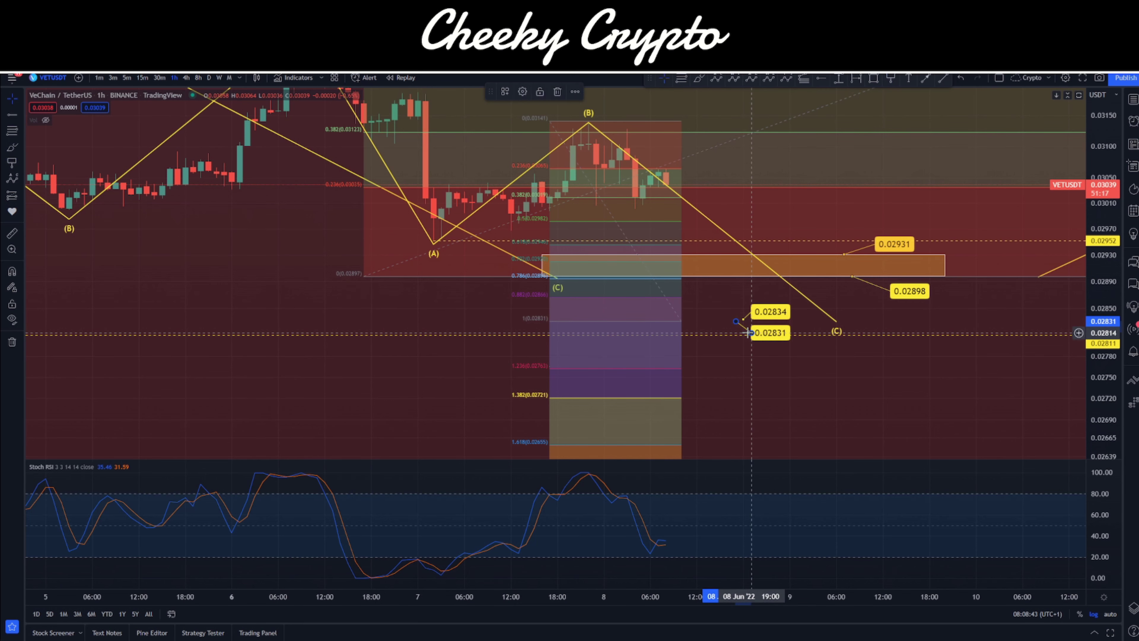
pyautogui.click(748, 332)
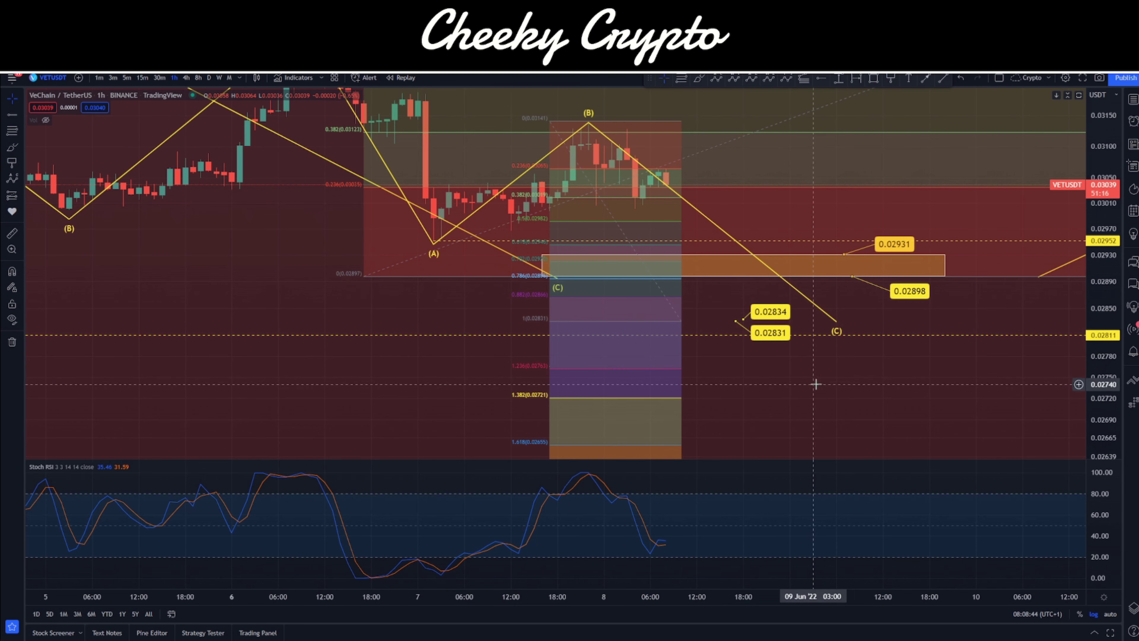
pyautogui.click(764, 338)
pyautogui.click(784, 381)
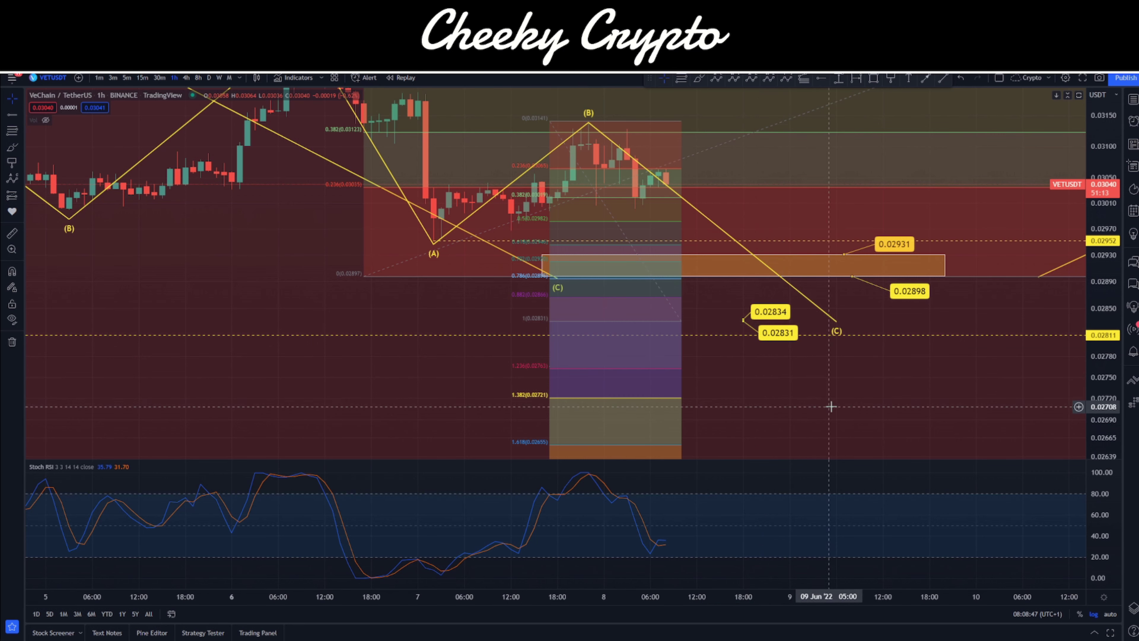
pyautogui.moveTo(780, 344); pyautogui.dragTo(770, 336)
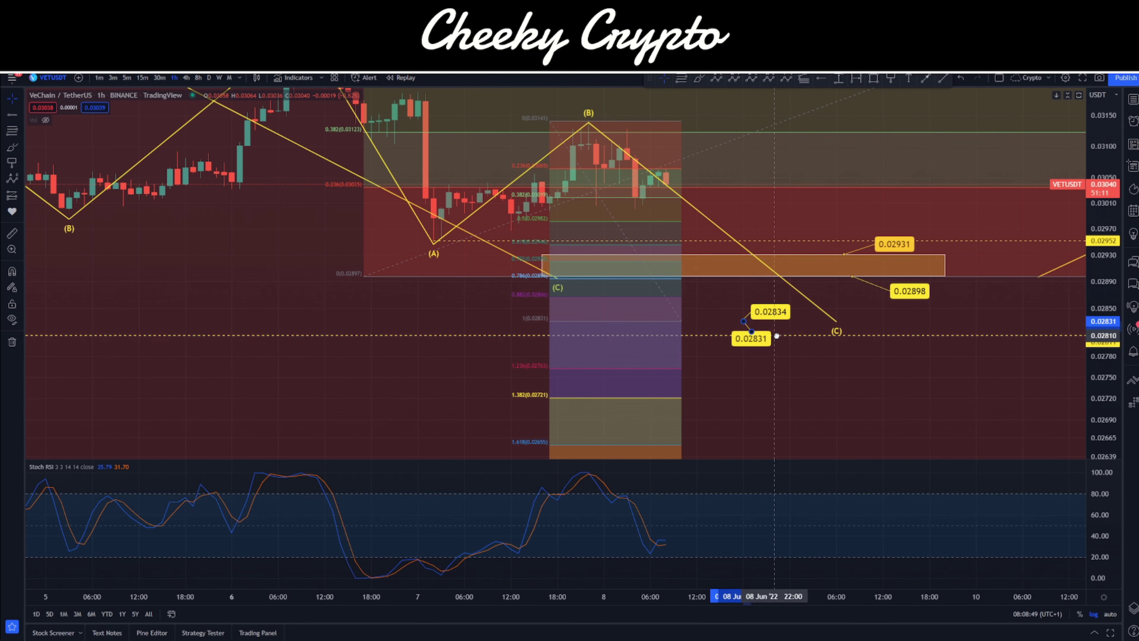
pyautogui.click(783, 312)
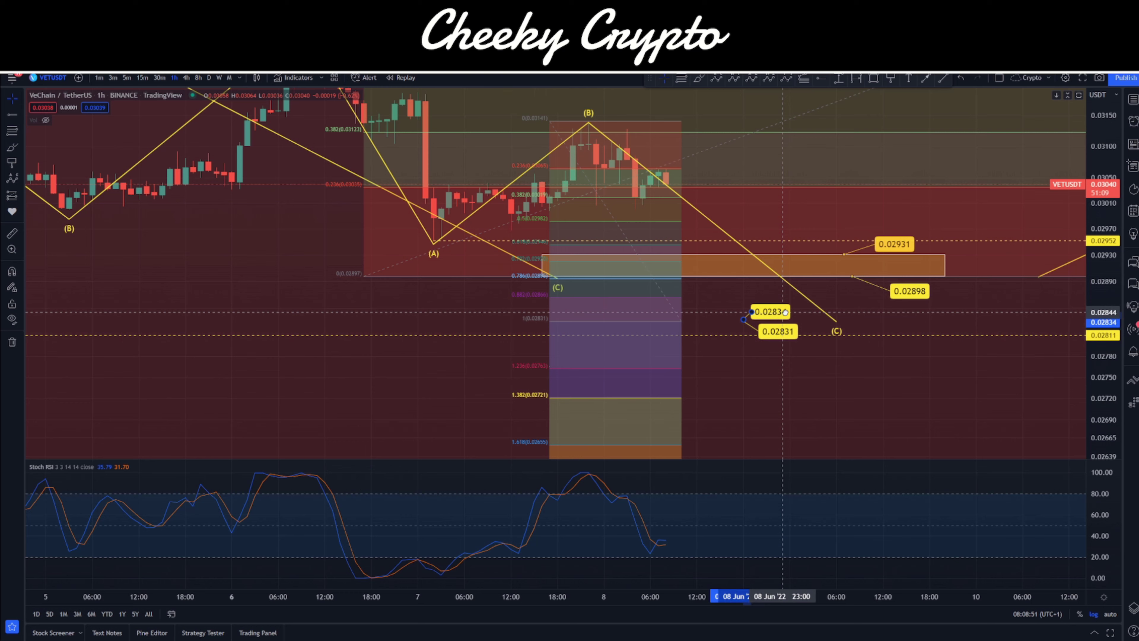
pyautogui.click(852, 404)
pyautogui.moveTo(782, 381); pyautogui.dragTo(777, 403)
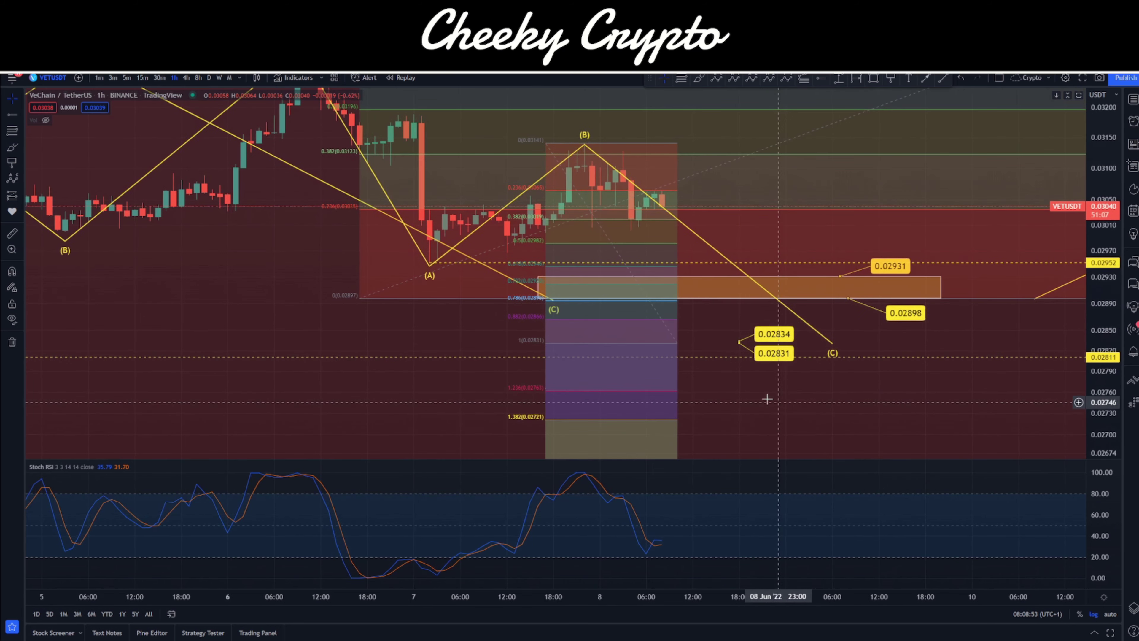
# - Add a horizontal ray at 0.02831 and move the larger correction's wave (C) endpoint down to it
pyautogui.moveTo(703, 331); pyautogui.dragTo(708, 359)
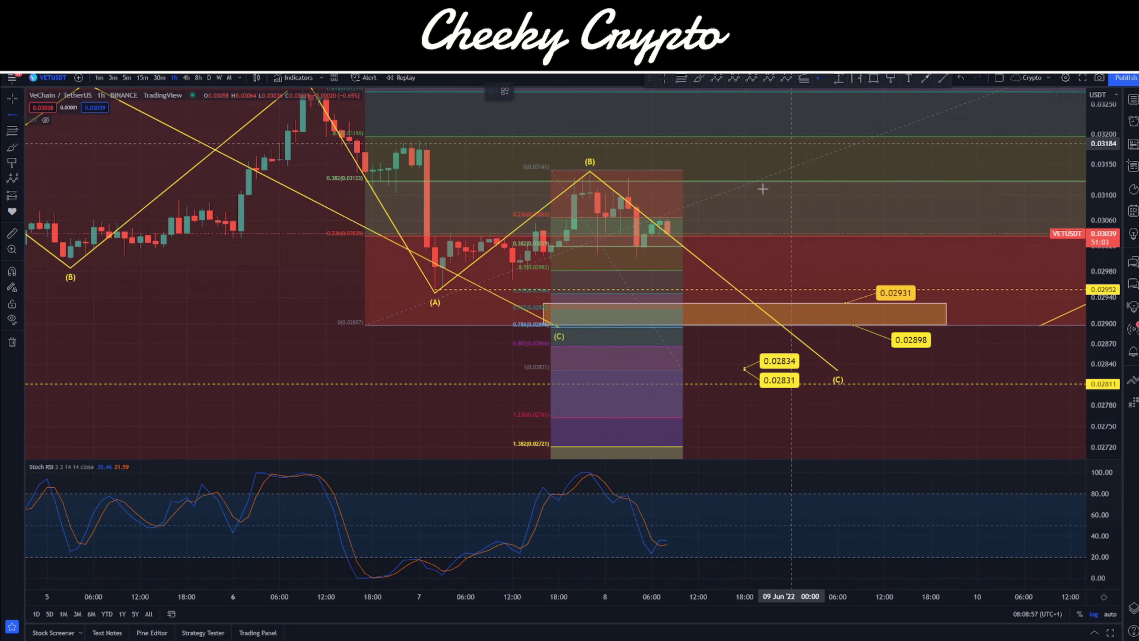
pyautogui.click(641, 370)
pyautogui.hotkey('alt', 'h')
pyautogui.moveTo(458, 363); pyautogui.dragTo(446, 424)
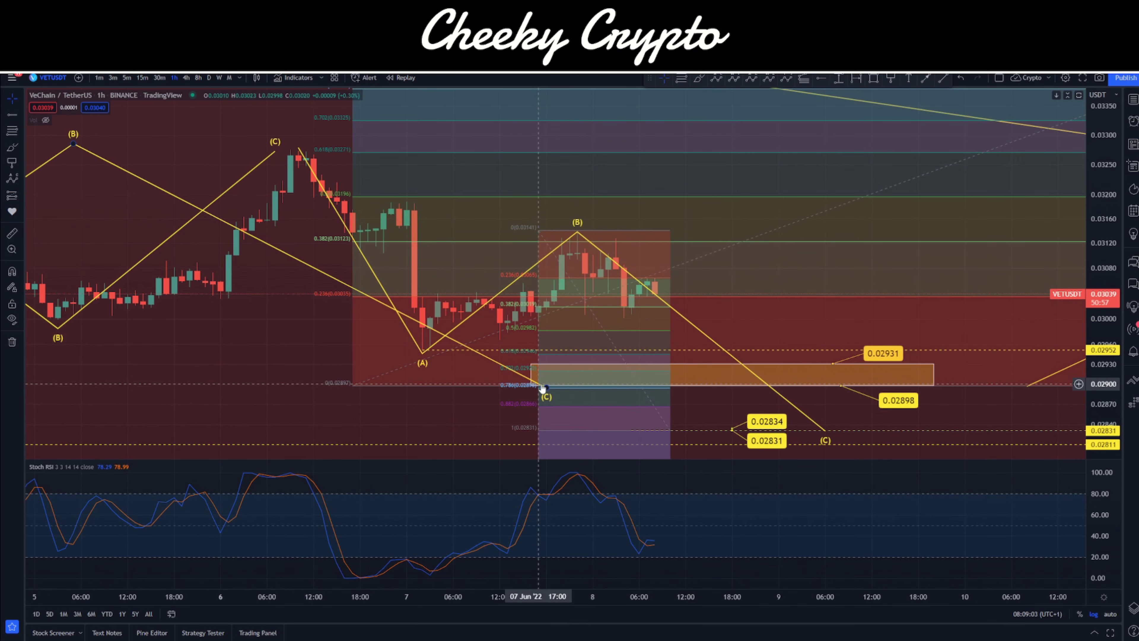
pyautogui.moveTo(546, 385); pyautogui.dragTo(545, 429)
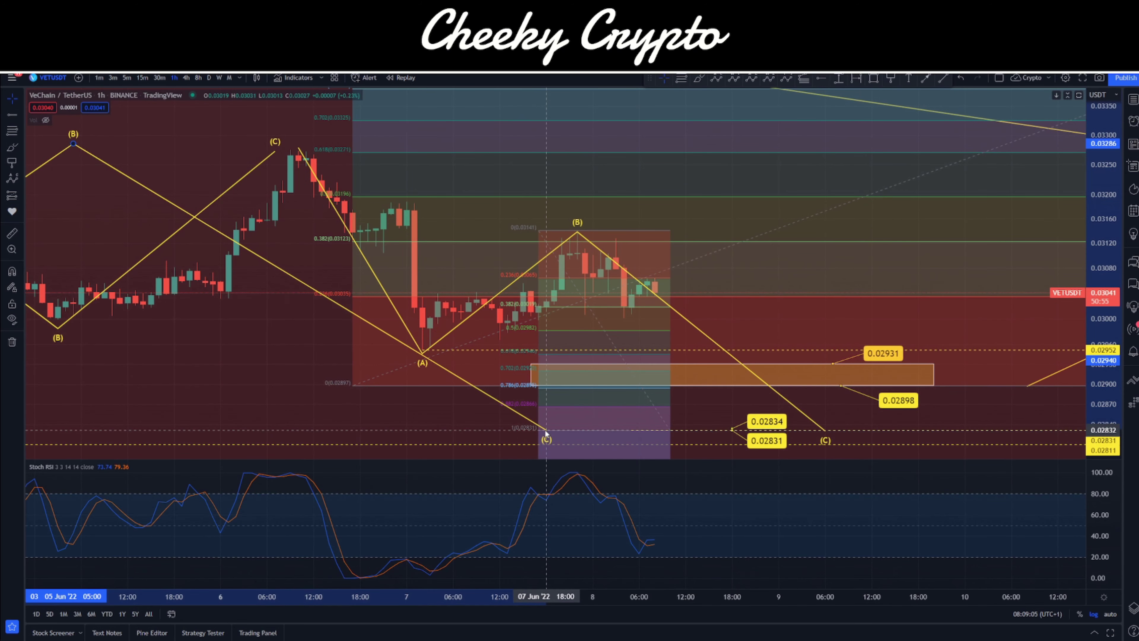
# - Delete the 0.02931 and 0.02898 price notes, the orange target box and both remaining Fibonacci retracements
pyautogui.press('Delete')
pyautogui.click(902, 400)
pyautogui.press('Delete')
pyautogui.click(887, 381)
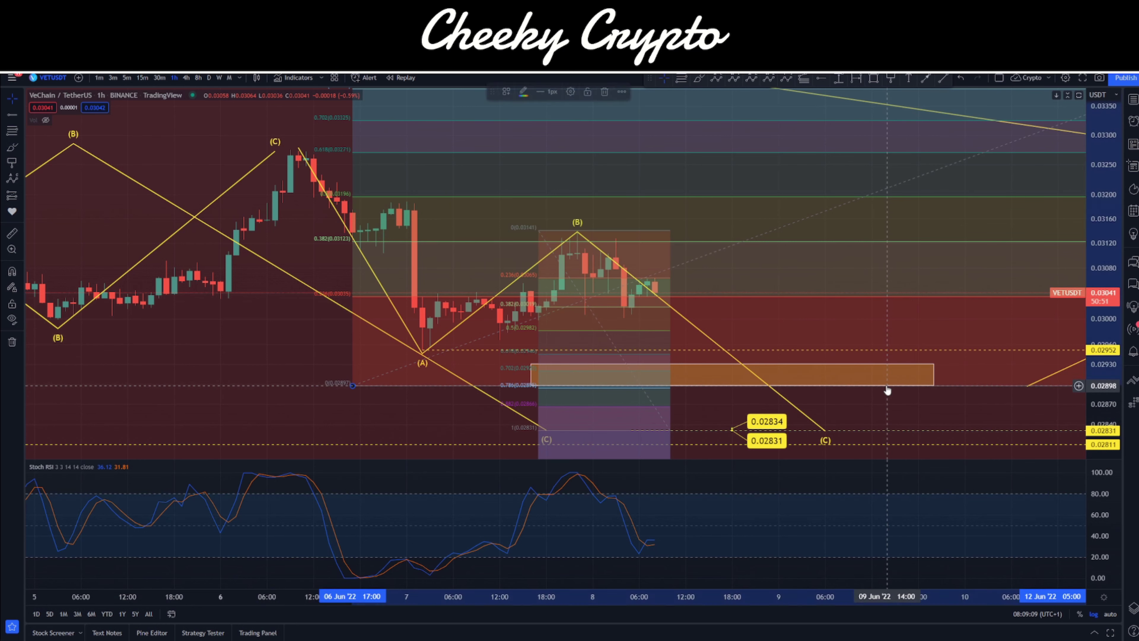
pyautogui.press('Delete')
pyautogui.click(834, 382)
pyautogui.press('Delete')
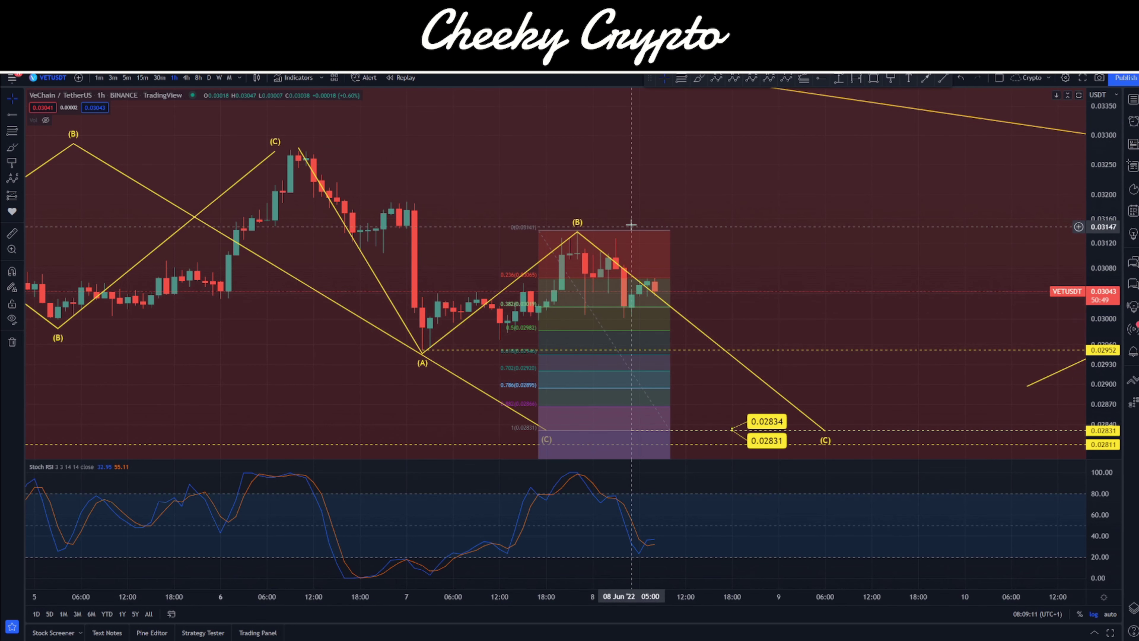
pyautogui.click(633, 233)
pyautogui.press('Delete')
# - Move the projected five-wave impulse so that it starts beside the new wave (C) target, at about 0.02835 on 9 June
pyautogui.moveTo(705, 247); pyautogui.dragTo(677, 206)
pyautogui.scroll(-5, 711, 268)
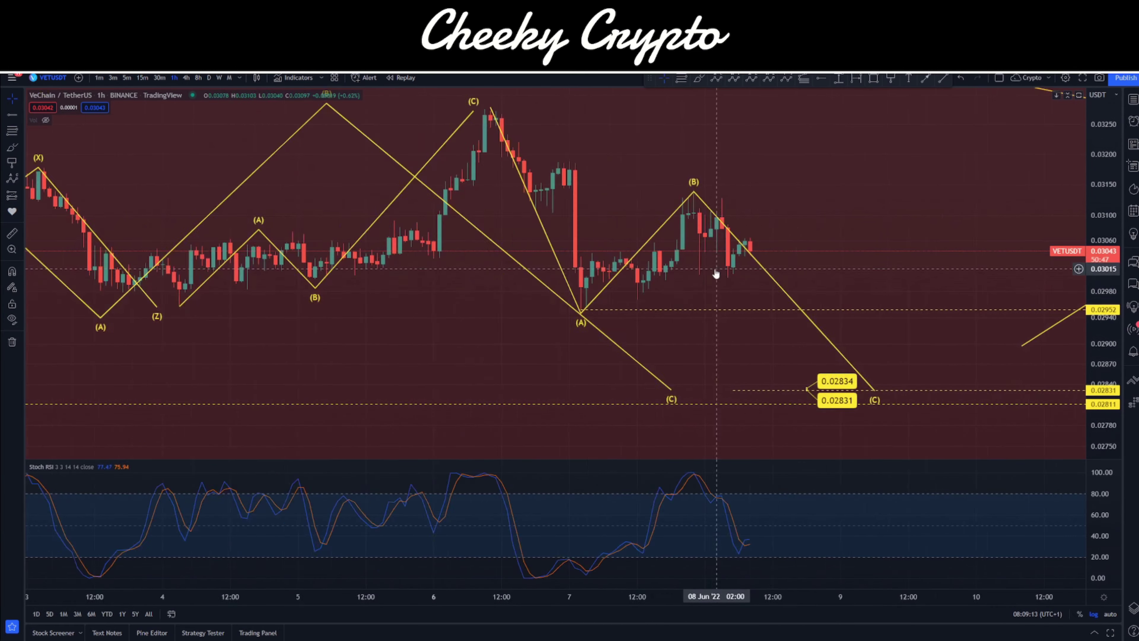
pyautogui.scroll(-3, 739, 343)
pyautogui.scroll(-4, 954, 359)
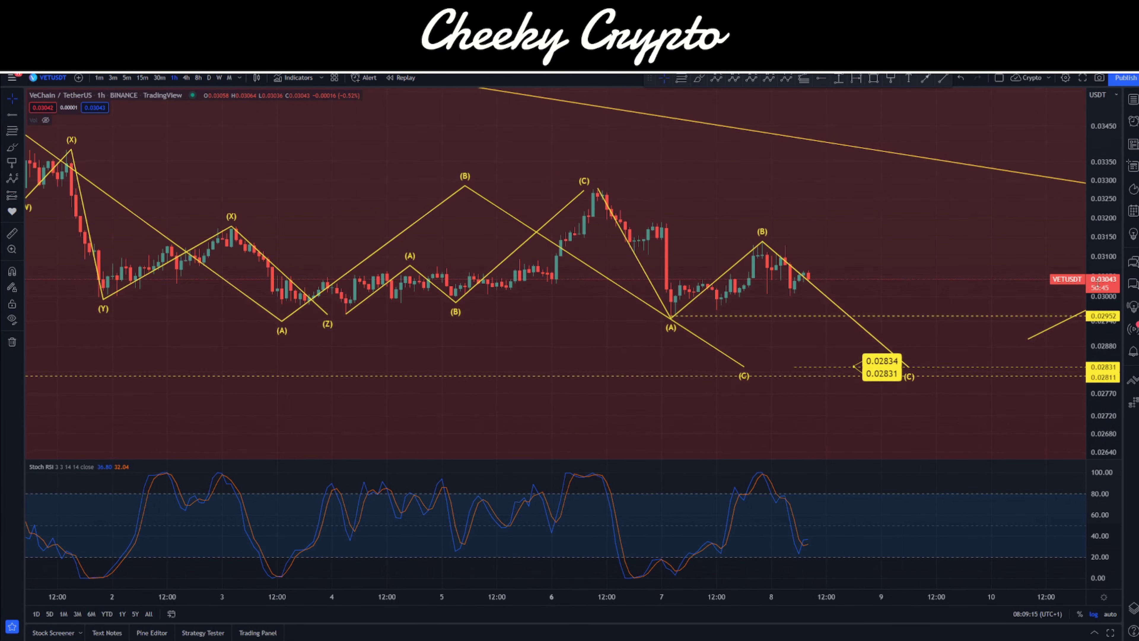
pyautogui.scroll(-3, 954, 359)
pyautogui.moveTo(809, 318); pyautogui.dragTo(615, 356)
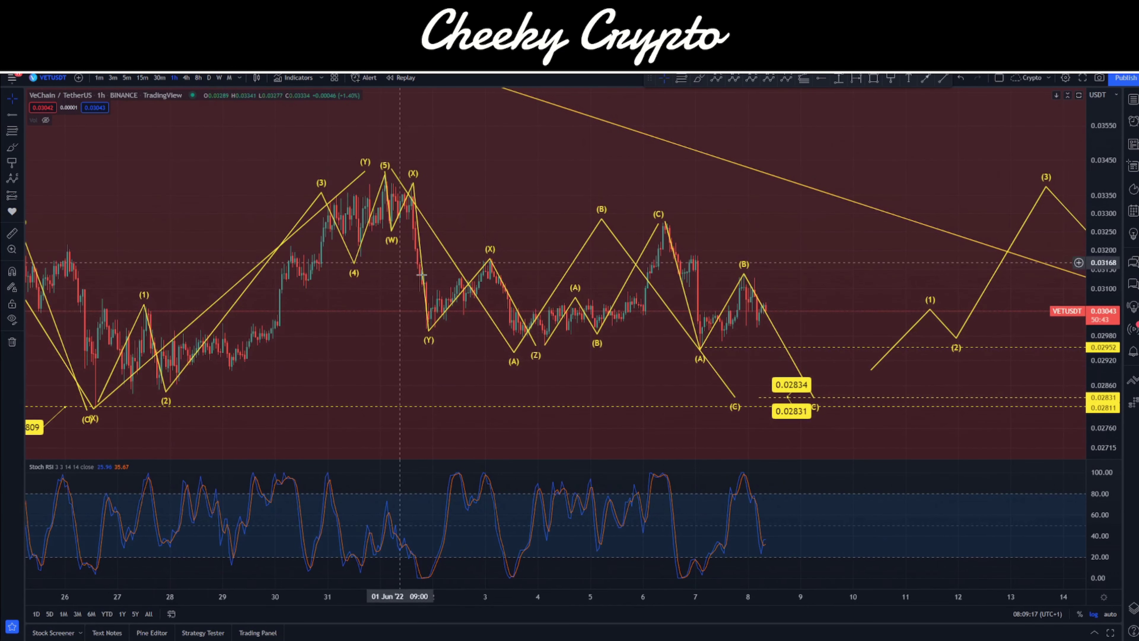
pyautogui.hscroll(5, 843, 310)
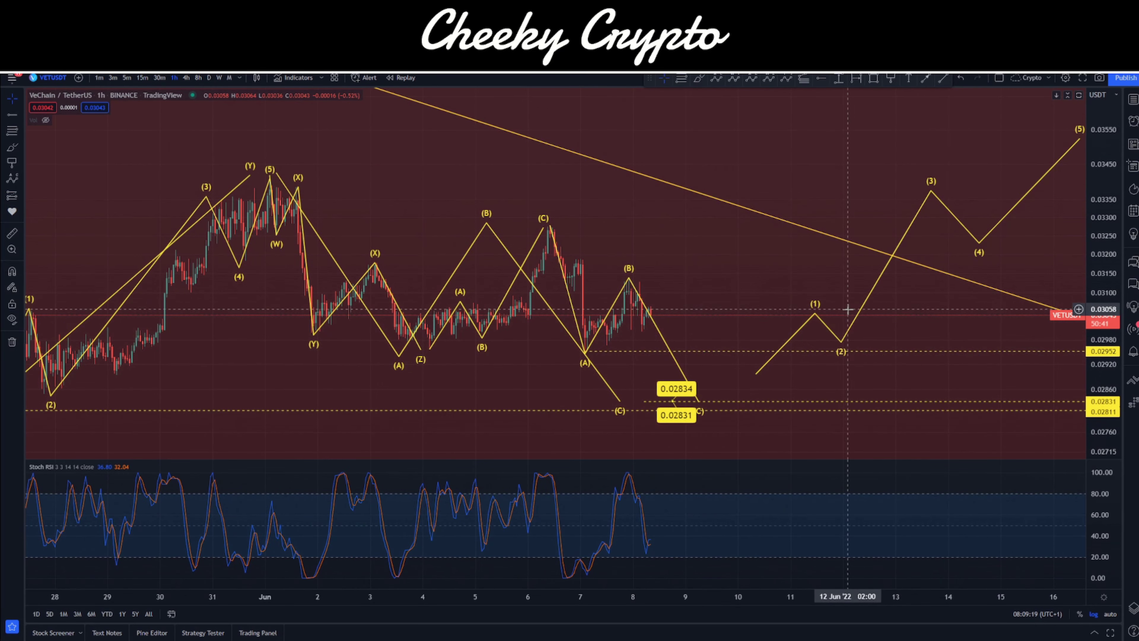
pyautogui.moveTo(864, 307)
pyautogui.mouseDown()
pyautogui.moveTo(832, 309)
pyautogui.moveTo(818, 333)
pyautogui.mouseUp()
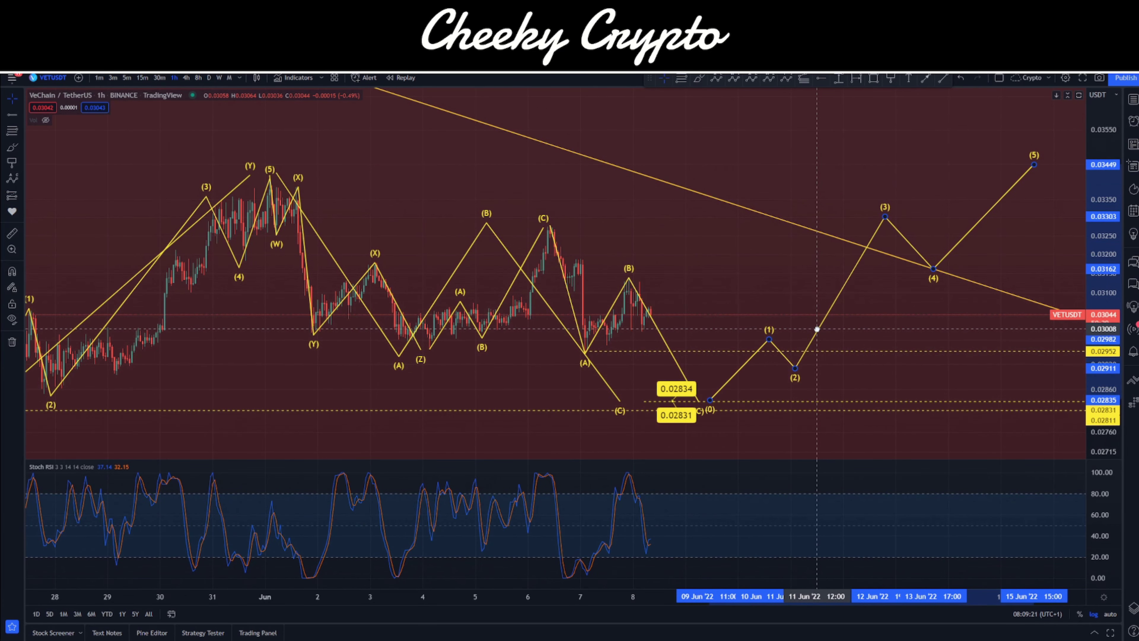
# - Move the wave (Y) endpoint near the 1 June high to about 30 May, clear of the wave (5) peak
pyautogui.moveTo(730, 265); pyautogui.dragTo(937, 257)
pyautogui.scroll(-6, 623, 239)
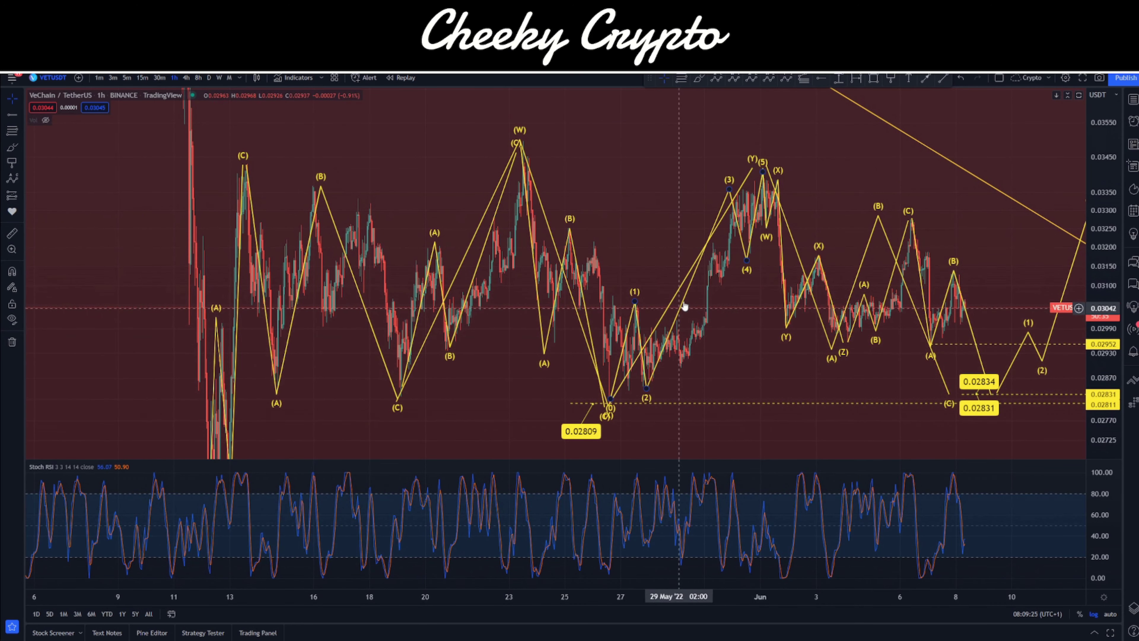
pyautogui.moveTo(808, 178); pyautogui.dragTo(549, 224)
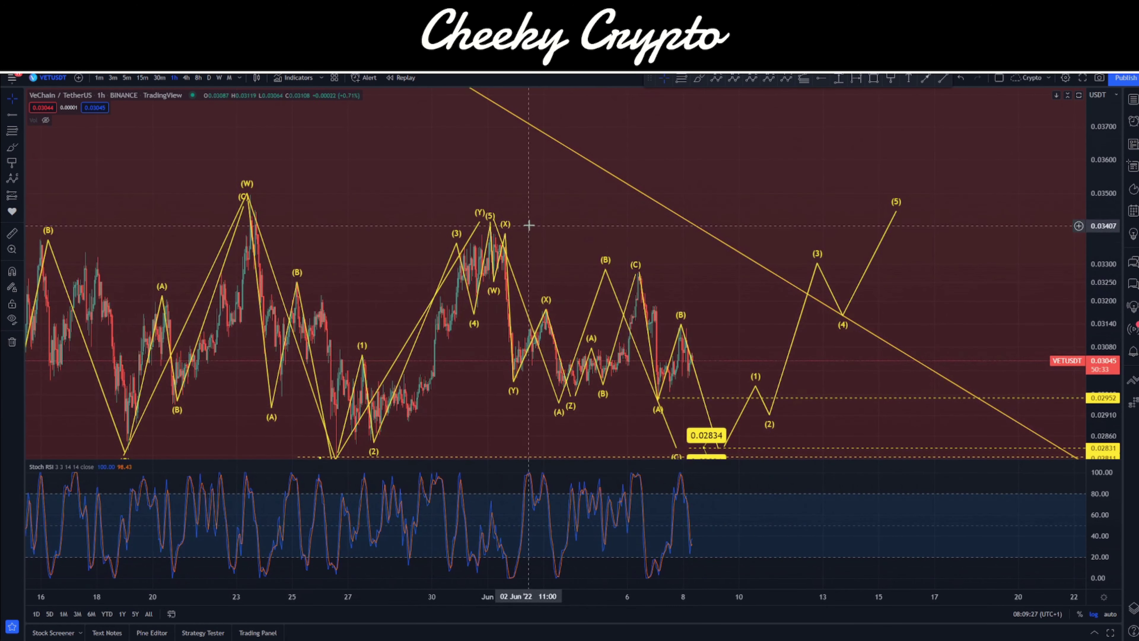
pyautogui.moveTo(717, 284)
pyautogui.mouseDown()
pyautogui.moveTo(747, 212)
pyautogui.moveTo(744, 221)
pyautogui.mouseUp()
pyautogui.moveTo(507, 161)
pyautogui.mouseDown()
pyautogui.moveTo(820, 146)
pyautogui.moveTo(565, 137)
pyautogui.moveTo(470, 159)
pyautogui.mouseUp()
pyautogui.click(714, 196)
pyautogui.moveTo(746, 211); pyautogui.dragTo(706, 222)
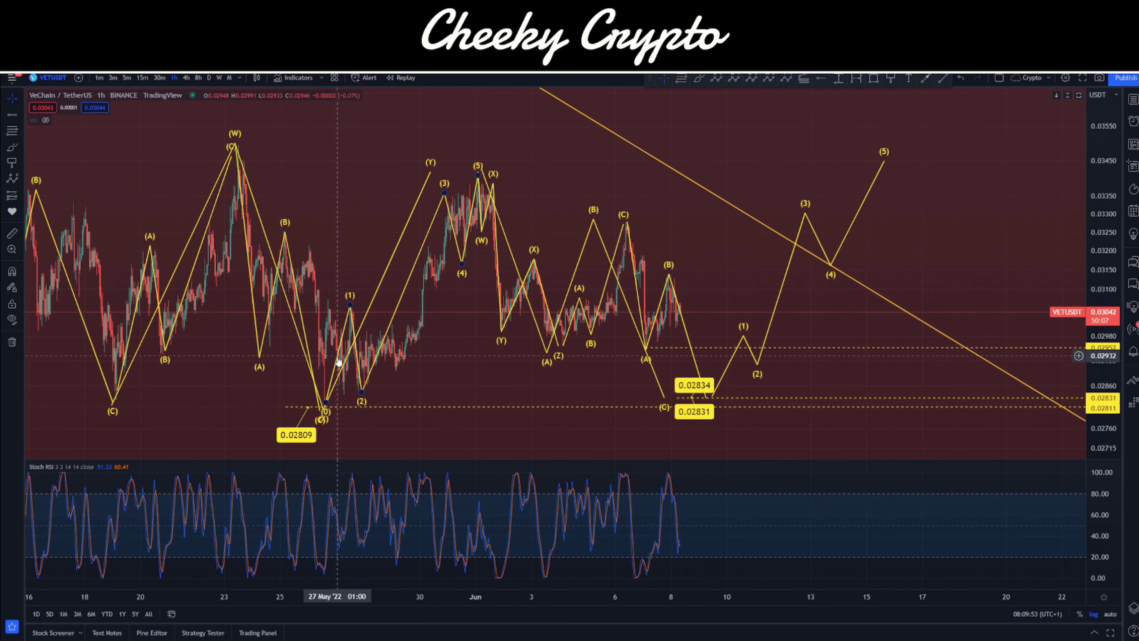
# - Draw a larger ABC pattern from 0.02787 on 27 May through (A) 0.03505 and (B) 0.02834 to (C) 0.03479 on 13 June
pyautogui.click(716, 78)
pyautogui.click(348, 416)
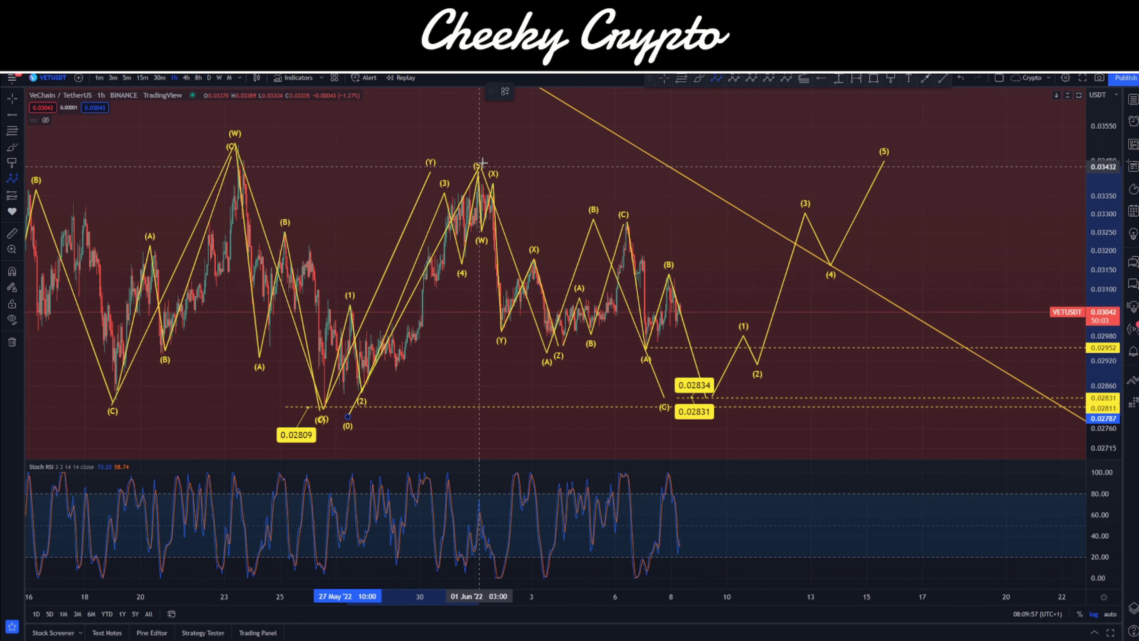
pyautogui.click(513, 141)
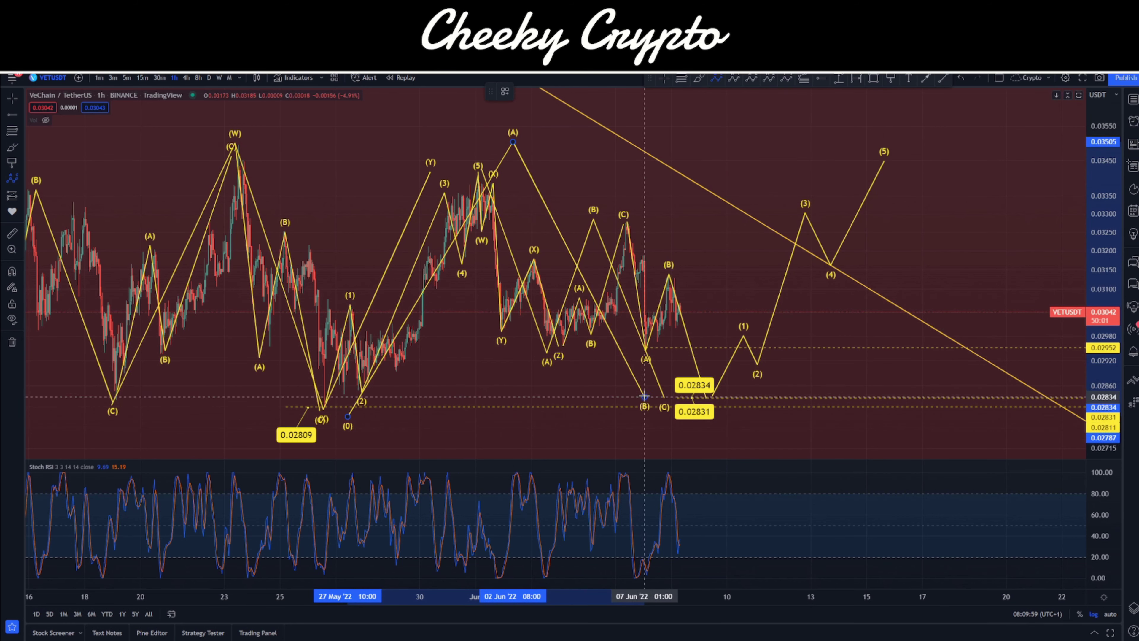
pyautogui.click(644, 397)
pyautogui.click(837, 150)
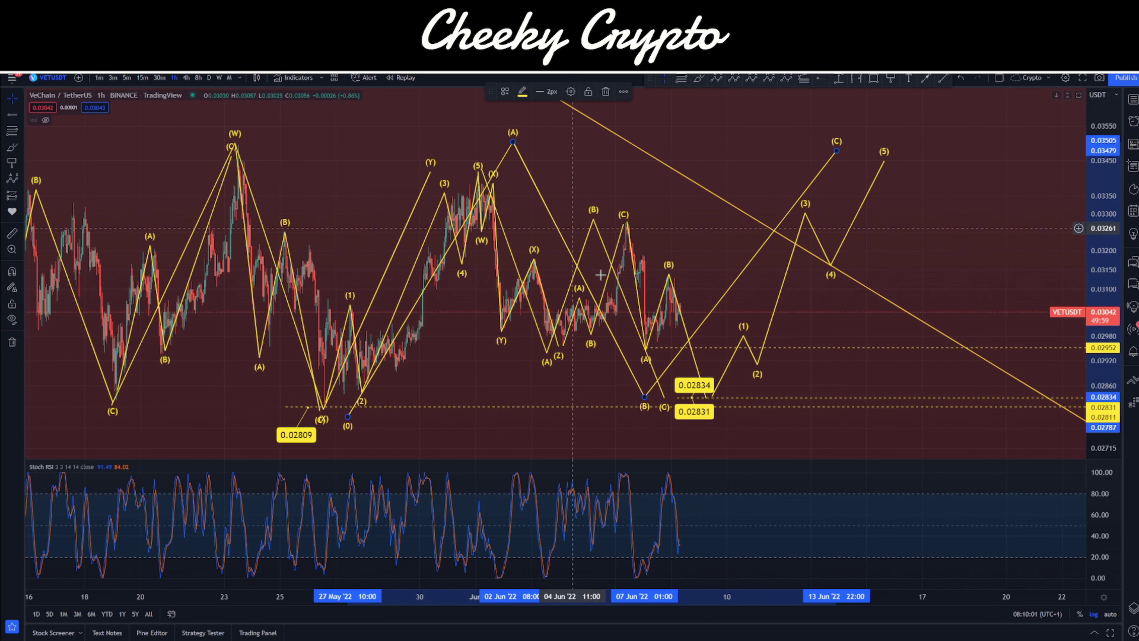
# - Delete the newly drawn larger ABC pattern, the W-X-Y pattern ending on 30 May and the ABC advance into the 23 May peak
pyautogui.press('Delete')
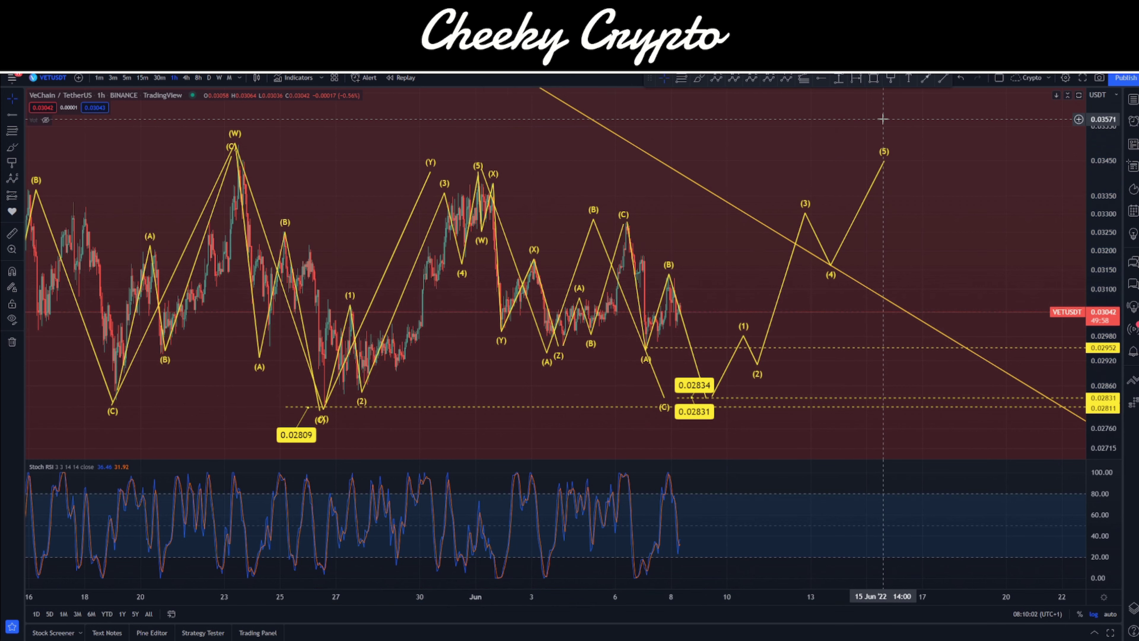
pyautogui.click(423, 193)
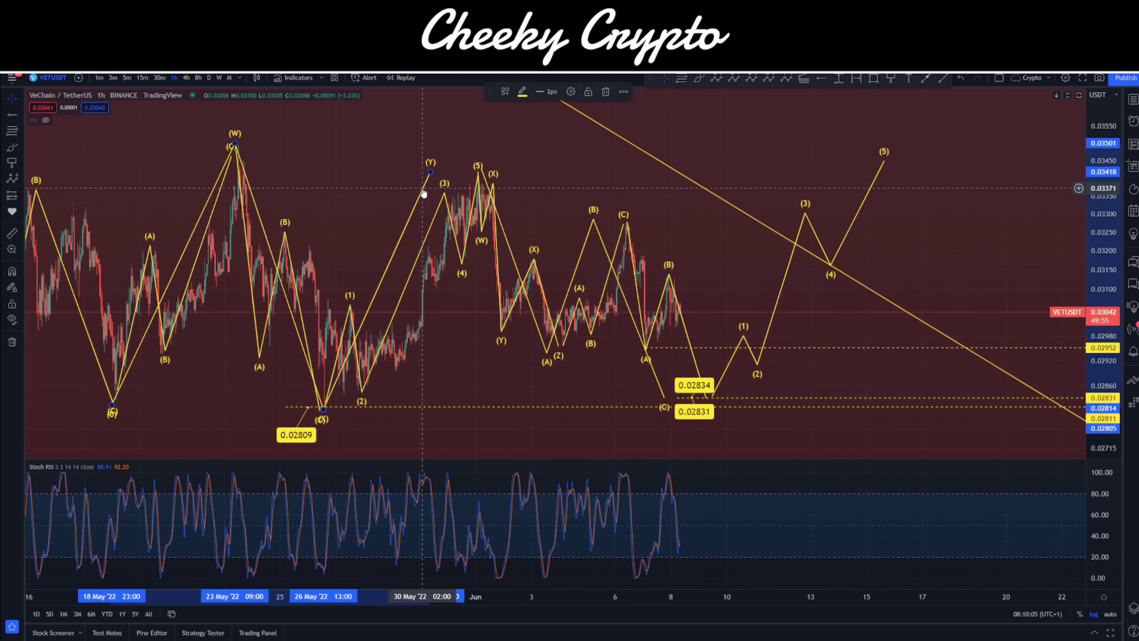
pyautogui.press('Delete')
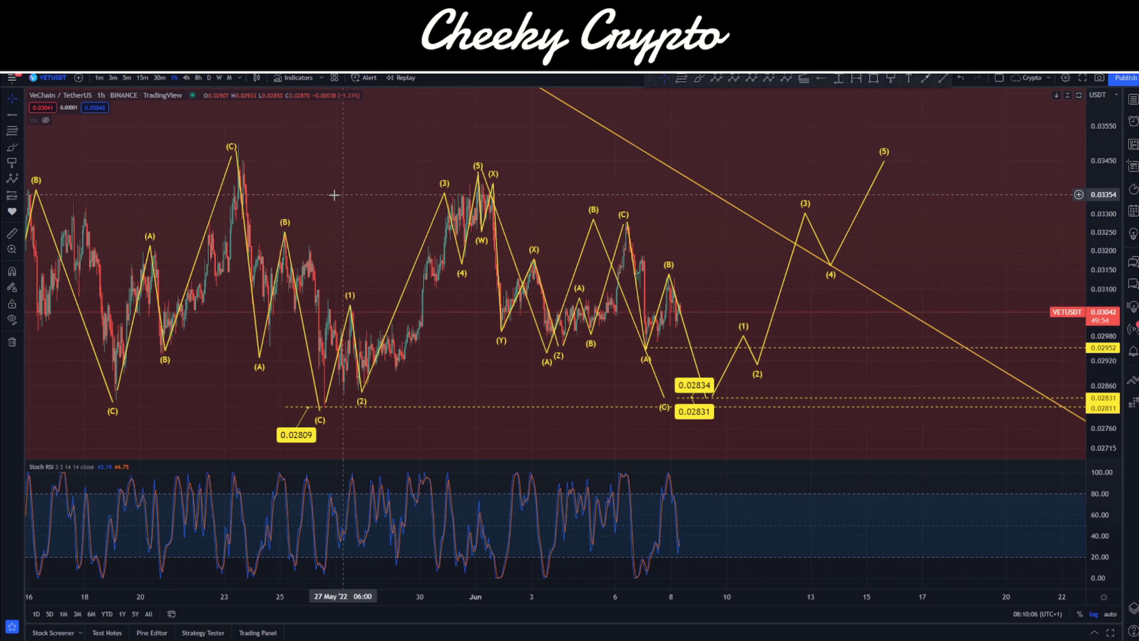
# - Delete the ABC decline from the 23 May peak to the 26 May low and the earlier one running from 13 to 19 May
pyautogui.click(237, 161)
pyautogui.press('Delete')
pyautogui.moveTo(182, 213)
pyautogui.mouseDown()
pyautogui.moveTo(242, 196)
pyautogui.moveTo(316, 195)
pyautogui.mouseUp()
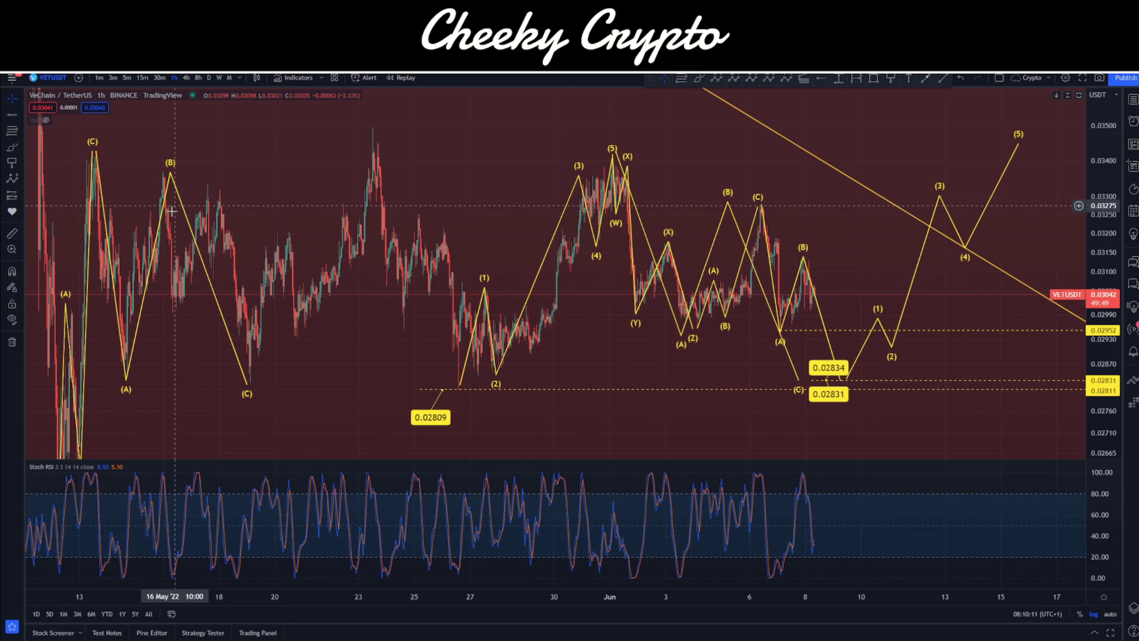
pyautogui.press('Delete')
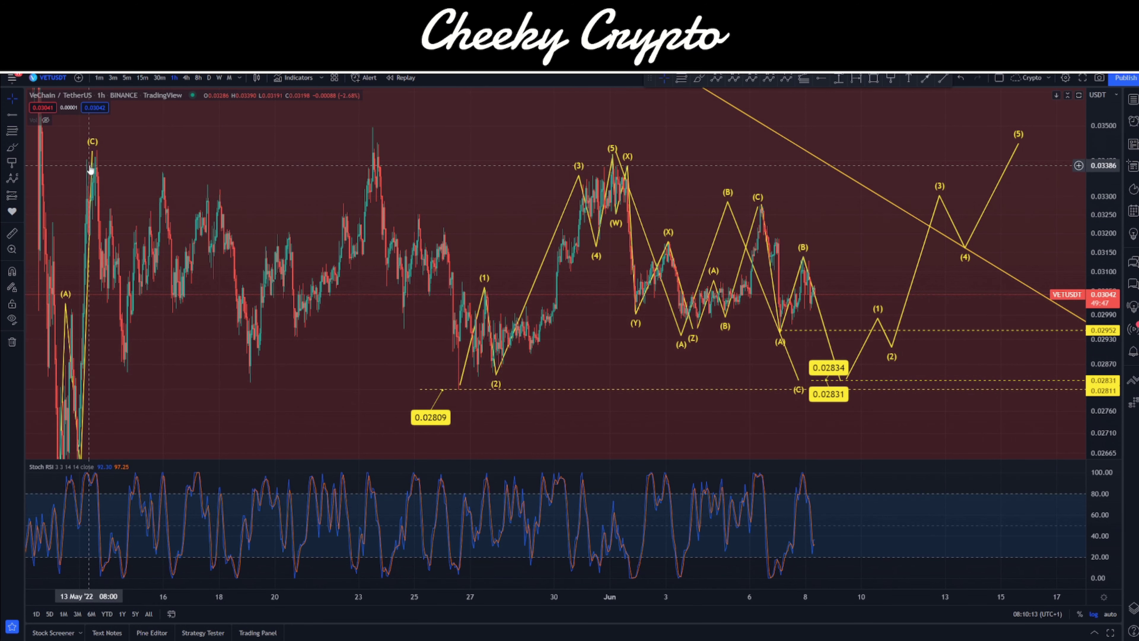
# - Maximize the price chart pane so the Stoch RSI pane is hidden, with the current count and projected impulse in view
pyautogui.hscroll(5, 570, 355)
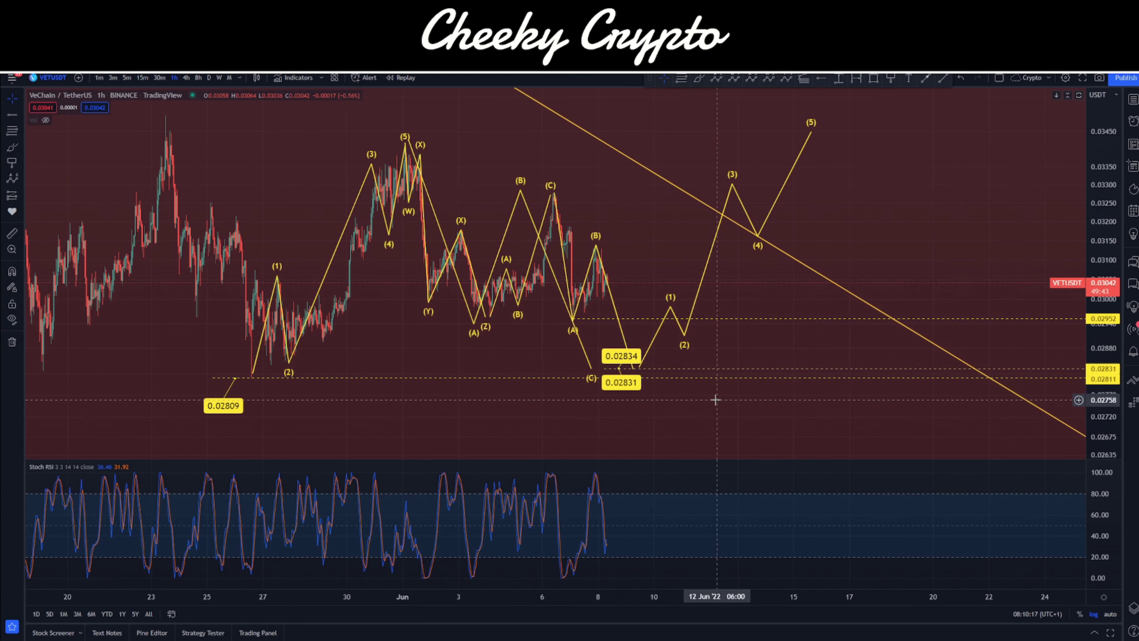
pyautogui.hscroll(1, 716, 399)
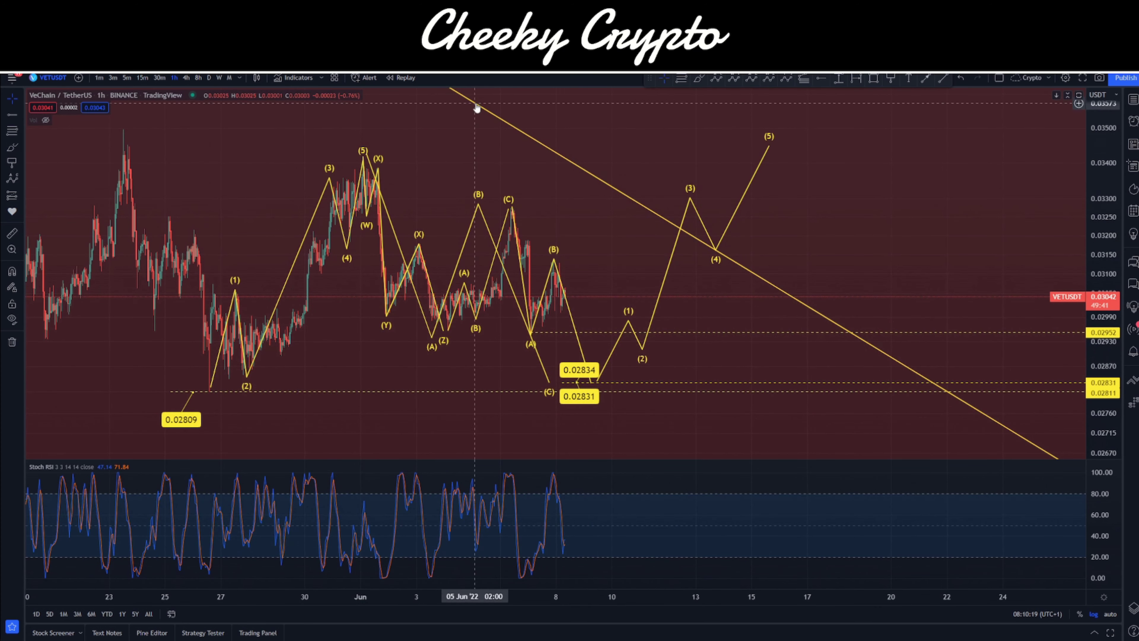
pyautogui.moveTo(753, 347); pyautogui.dragTo(796, 361)
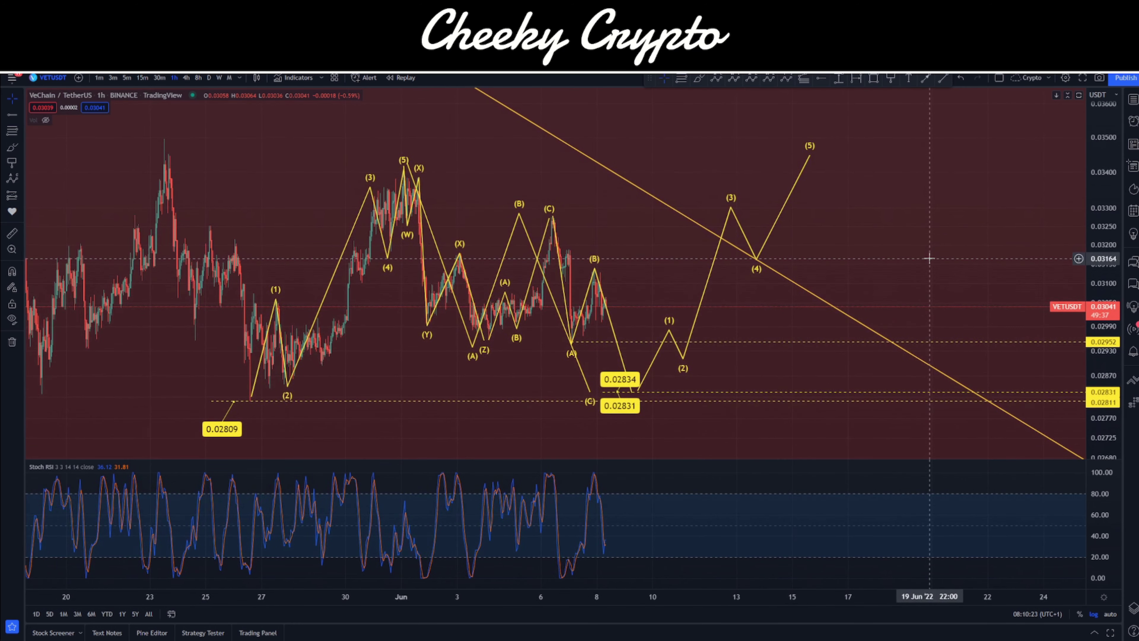
pyautogui.doubleClick(930, 255)
pyautogui.moveTo(751, 549); pyautogui.dragTo(746, 520)
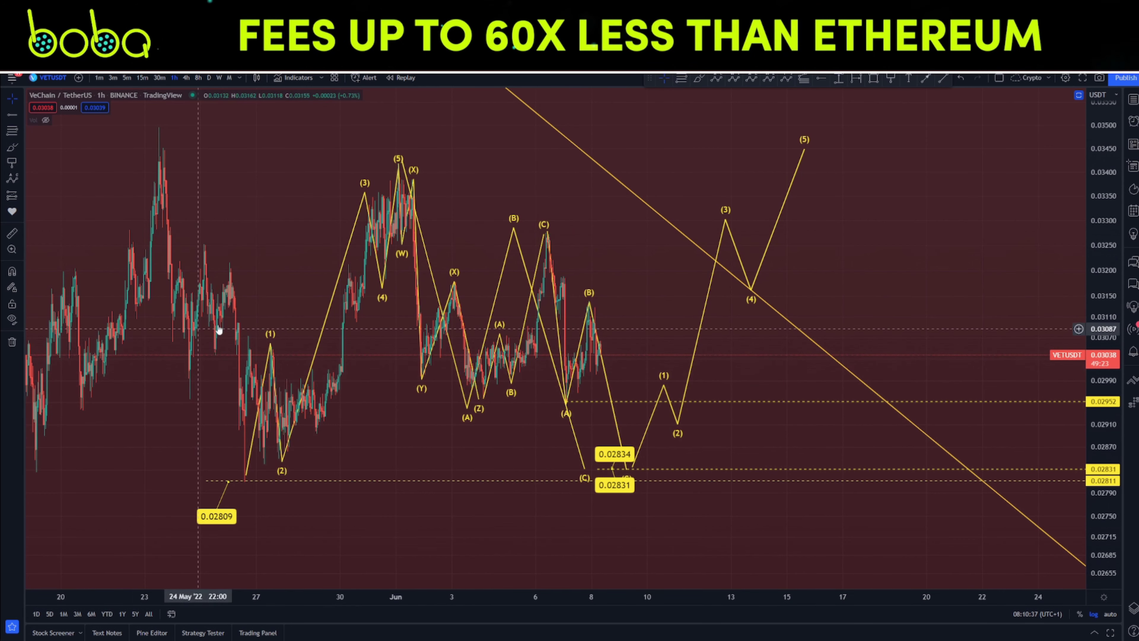
pyautogui.moveTo(731, 434); pyautogui.dragTo(756, 430)
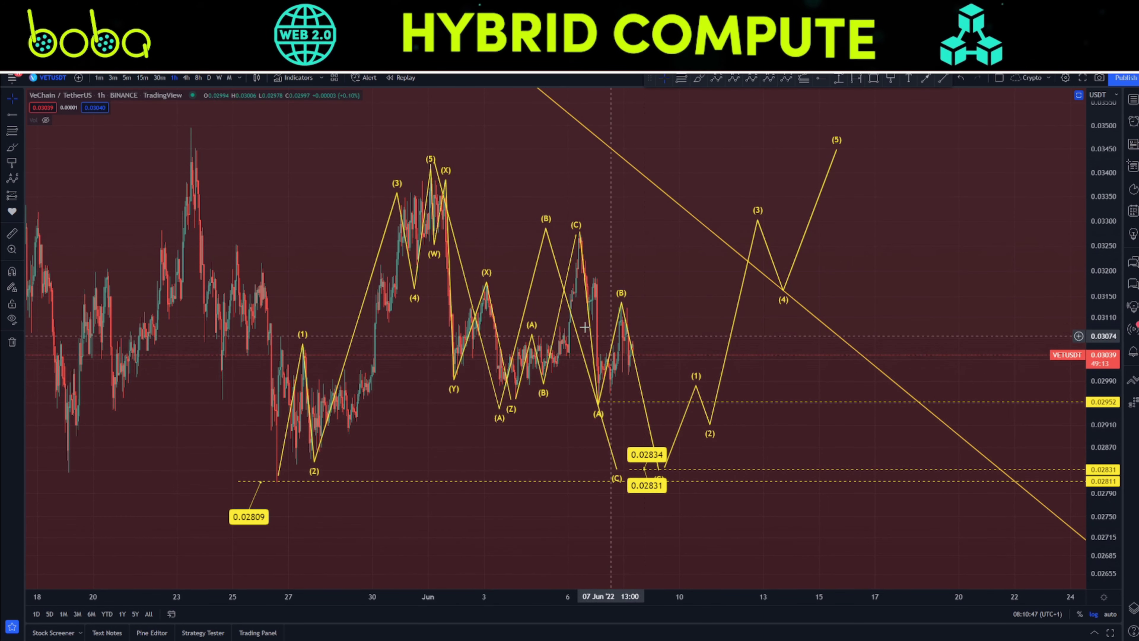
pyautogui.click(278, 474)
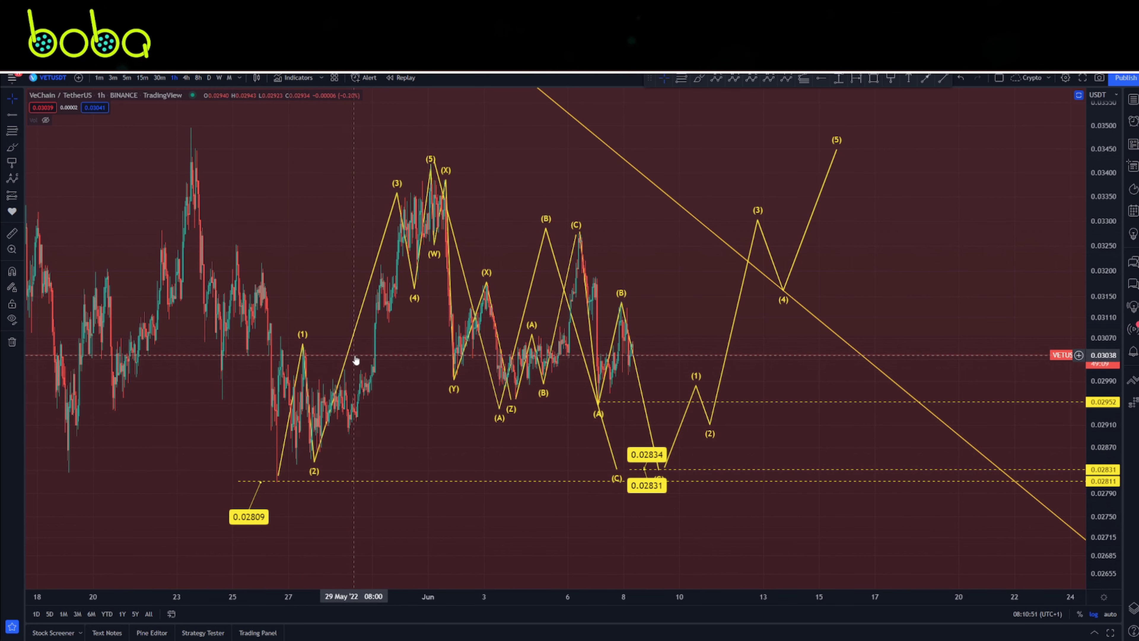
pyautogui.click(486, 276)
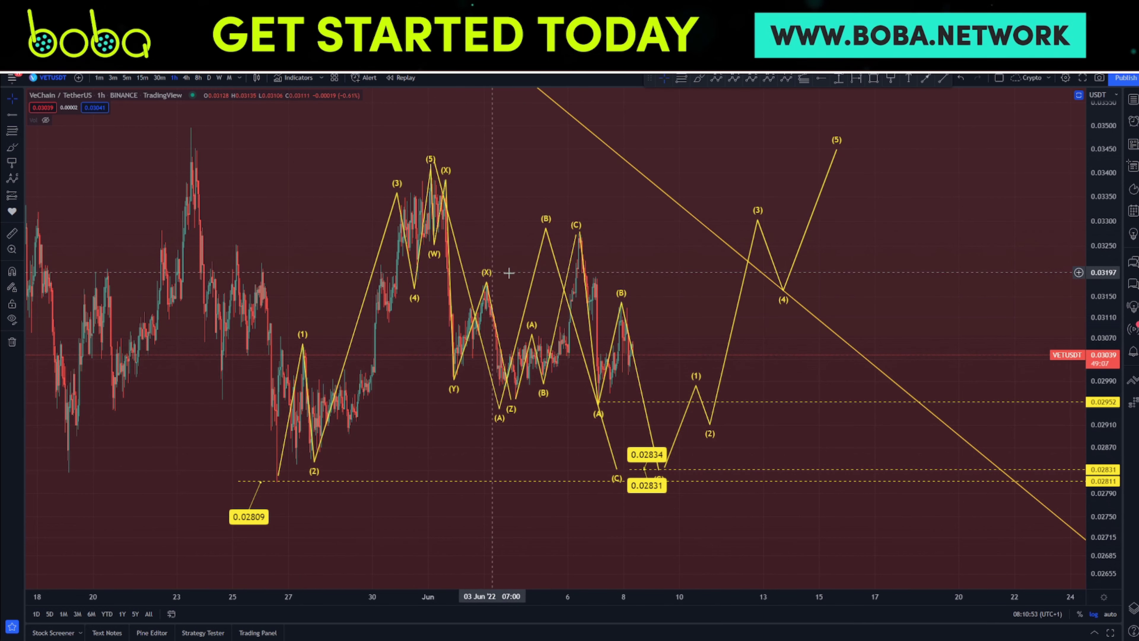
pyautogui.click(721, 330)
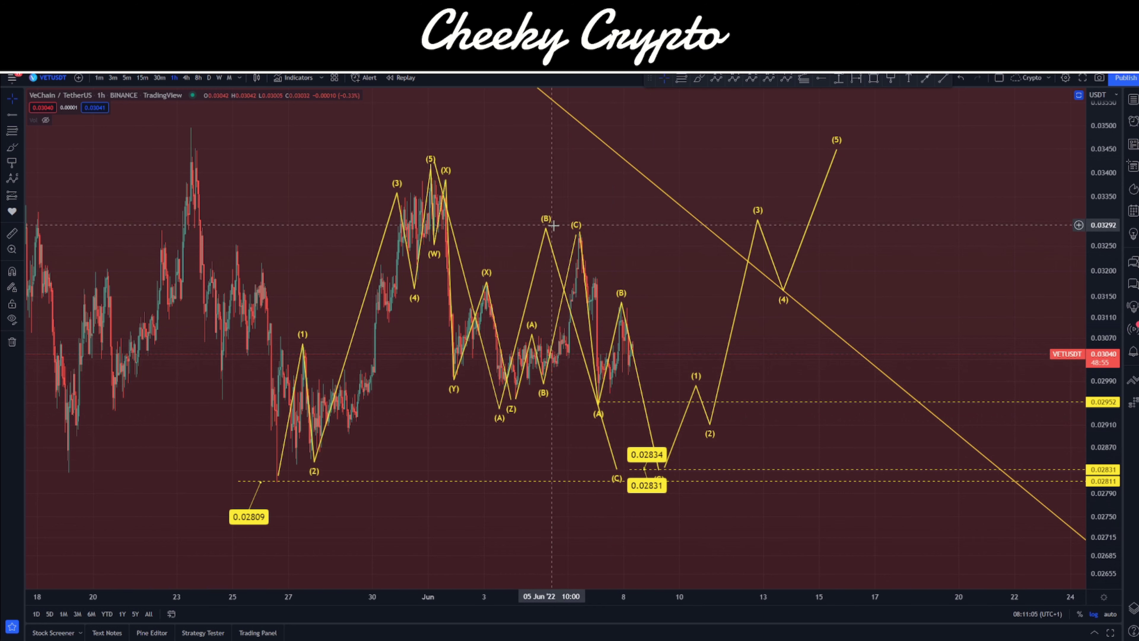
pyautogui.moveTo(770, 374); pyautogui.dragTo(759, 384)
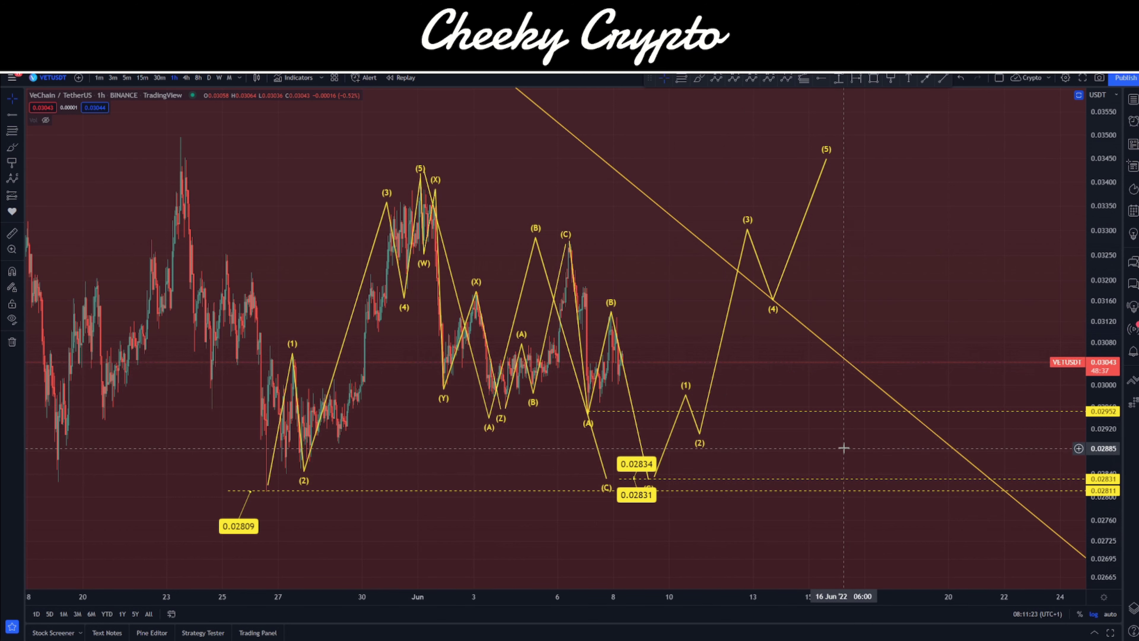
pyautogui.moveTo(854, 443)
pyautogui.mouseDown()
pyautogui.moveTo(822, 433)
pyautogui.moveTo(855, 434)
pyautogui.mouseUp()
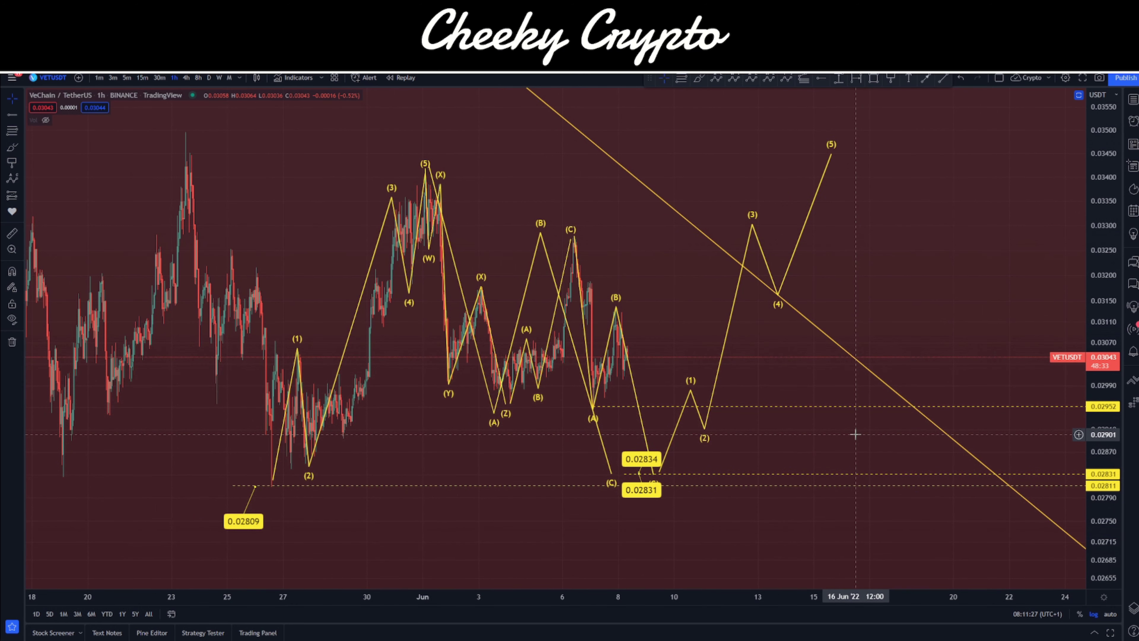